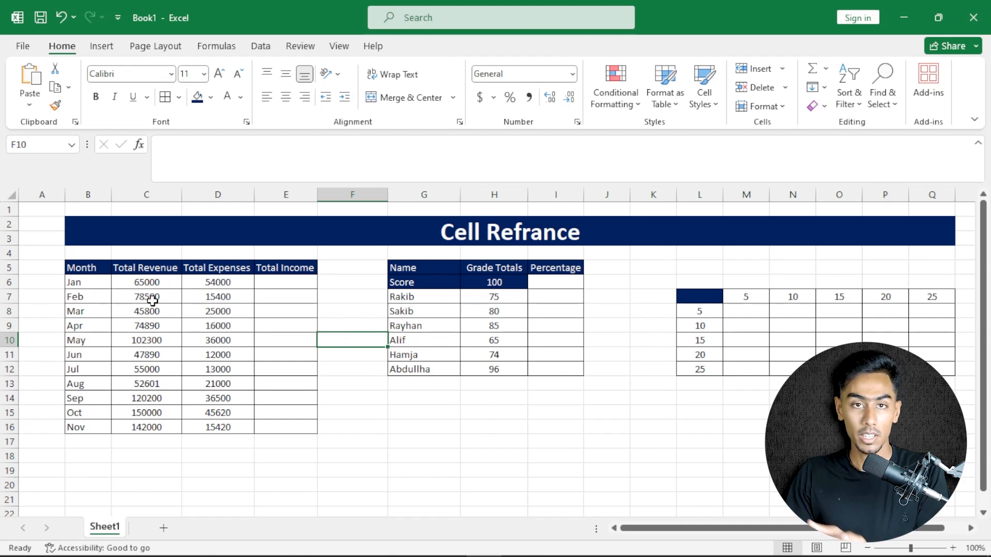
# Step: Review the Month, Total Revenue and Total Expenses columns of the monthly table
pyautogui.moveTo(91, 274); pyautogui.dragTo(290, 410)
pyautogui.click(277, 294)
pyautogui.moveTo(81, 266); pyautogui.dragTo(90, 401)
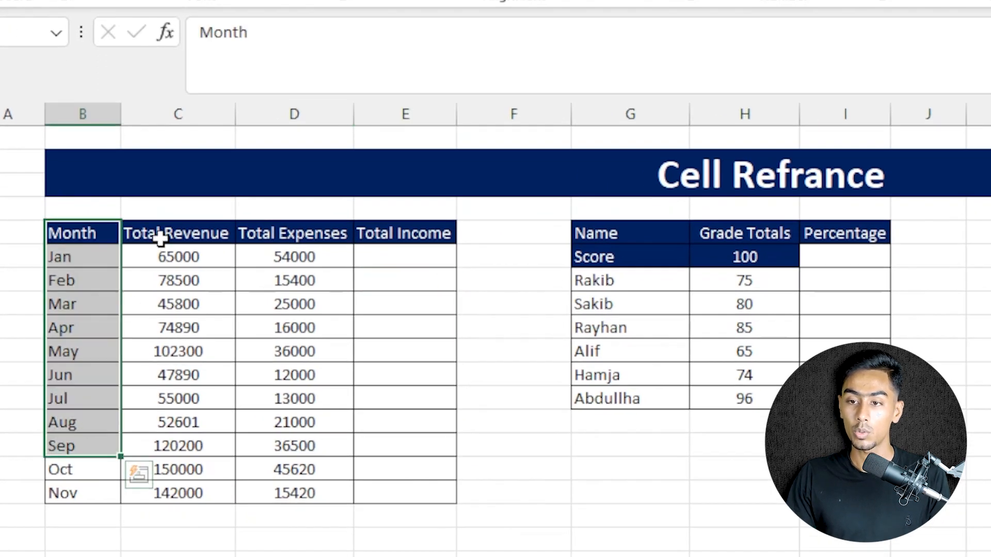
pyautogui.moveTo(160, 238); pyautogui.dragTo(168, 367)
pyautogui.moveTo(285, 230); pyautogui.dragTo(295, 386)
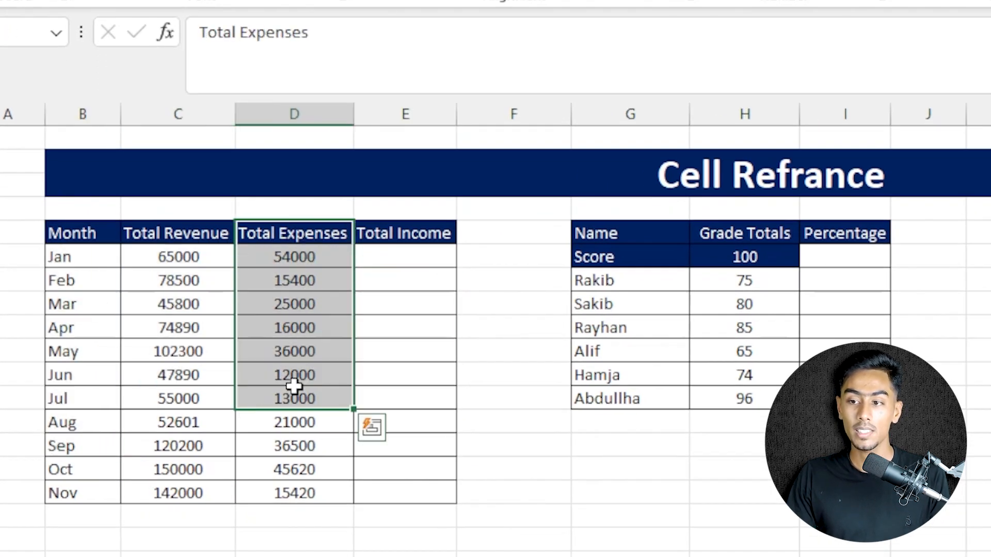
# Step: Calculate January's Total Income in E6 with the formula =C6-D6 and fill it down through November
pyautogui.click(383, 255)
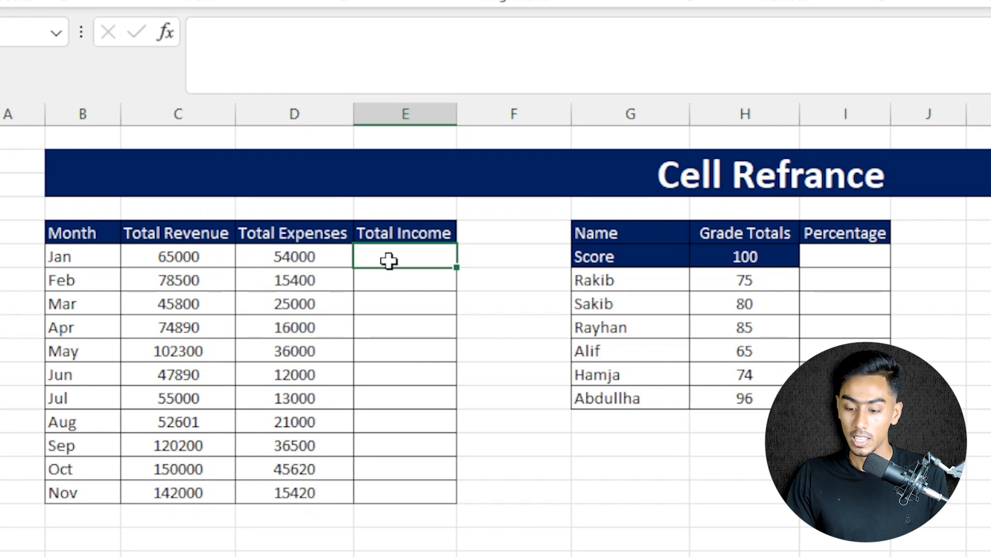
pyautogui.write('=')
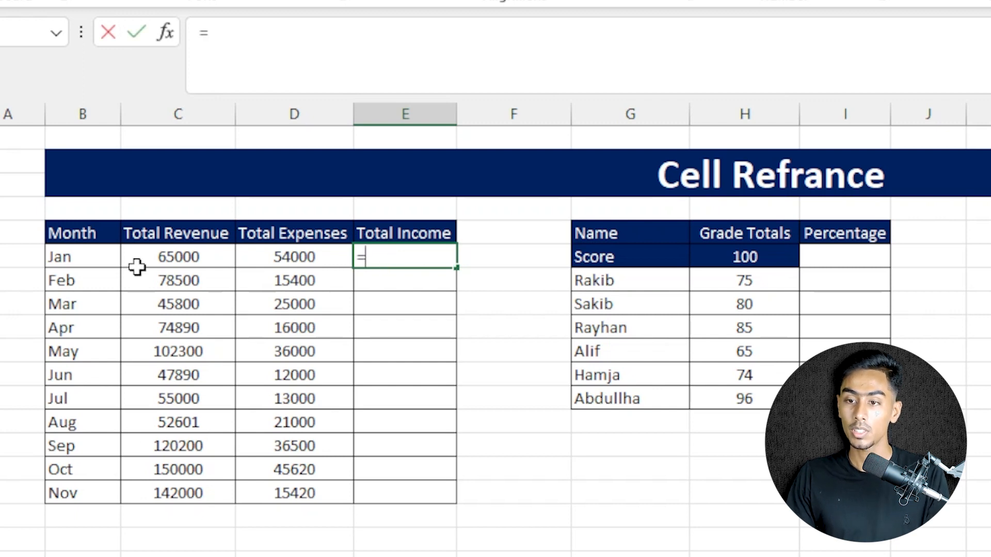
pyautogui.click(184, 257)
pyautogui.write('-')
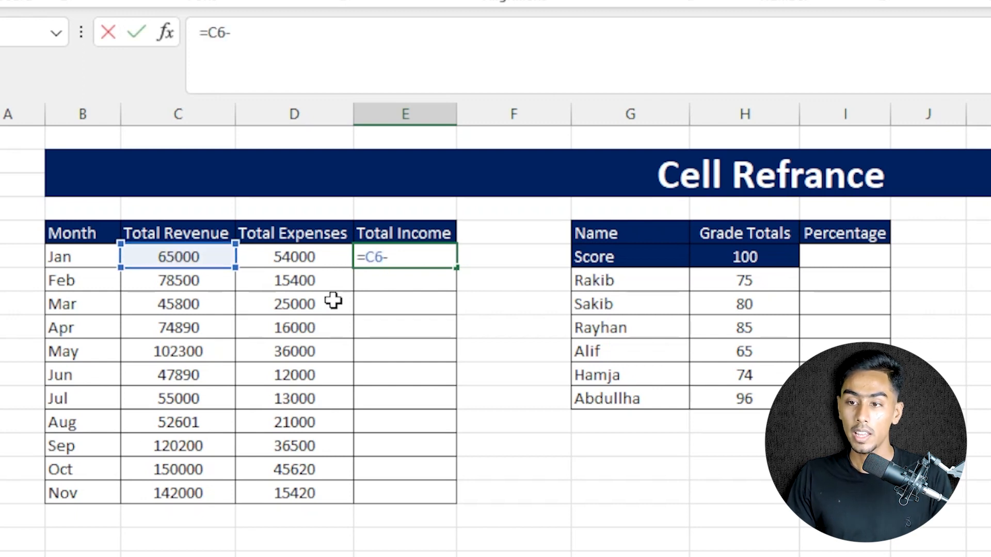
pyautogui.click(298, 259)
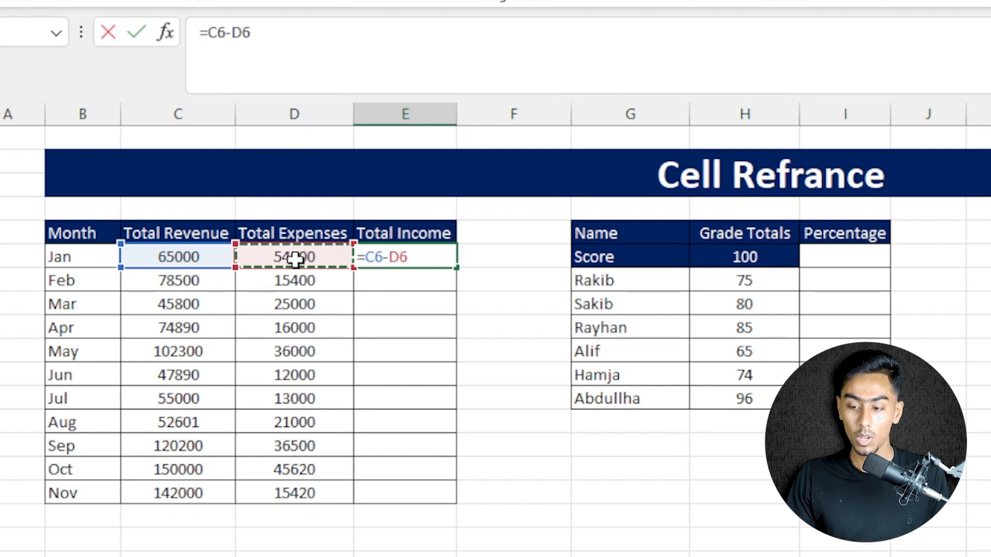
pyautogui.press('Return')
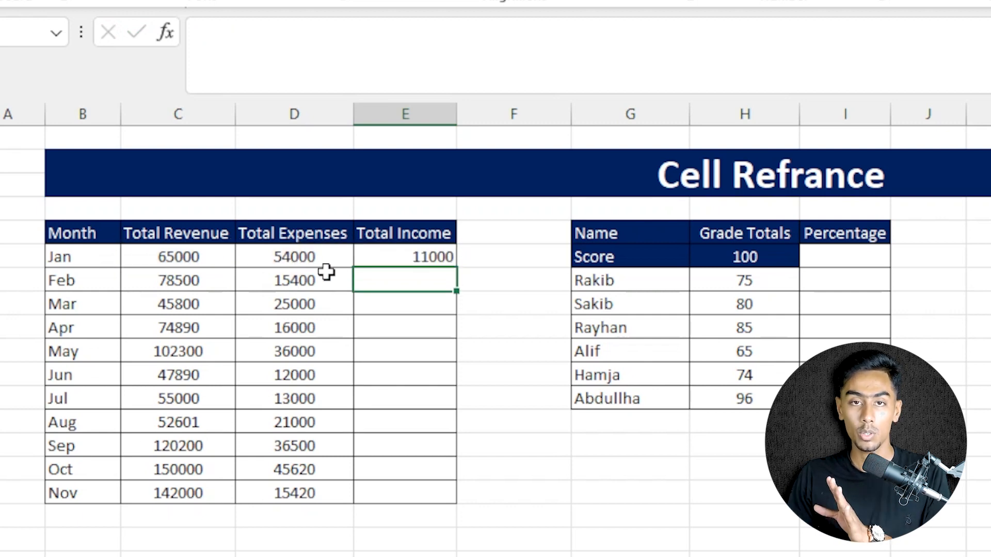
pyautogui.click(377, 258)
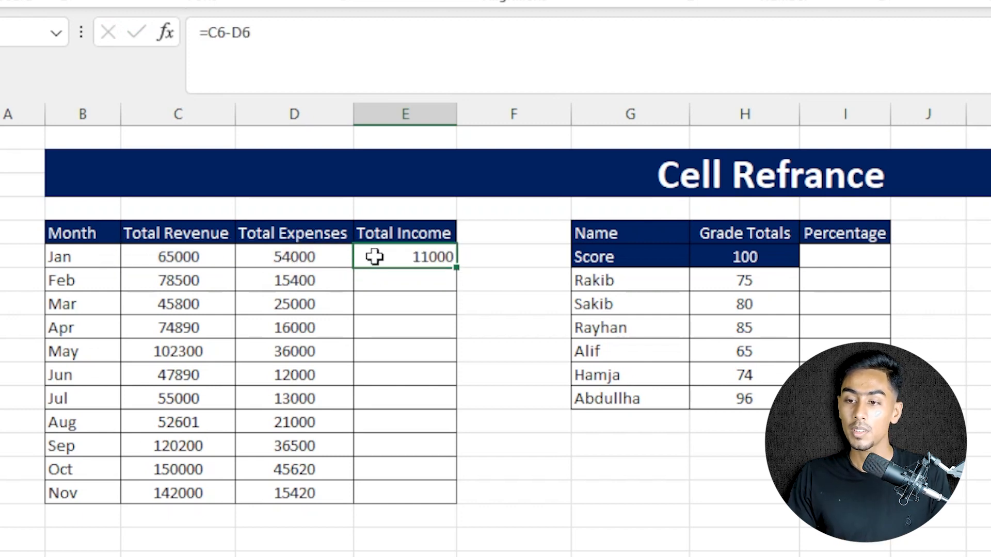
pyautogui.doubleClick(454, 267)
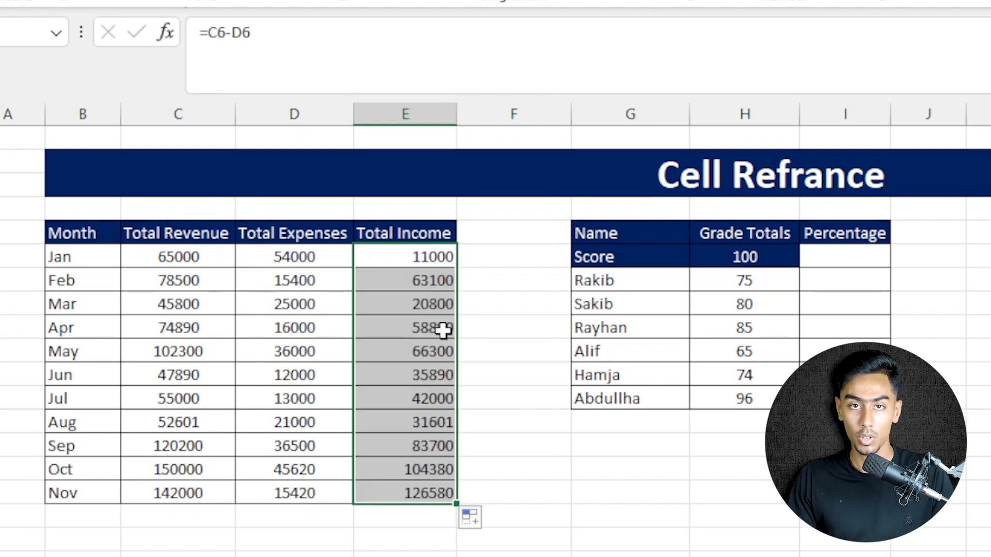
# Step: Inspect the Total Income formulas for January, February, April and July to compare their cell references
pyautogui.click(422, 401)
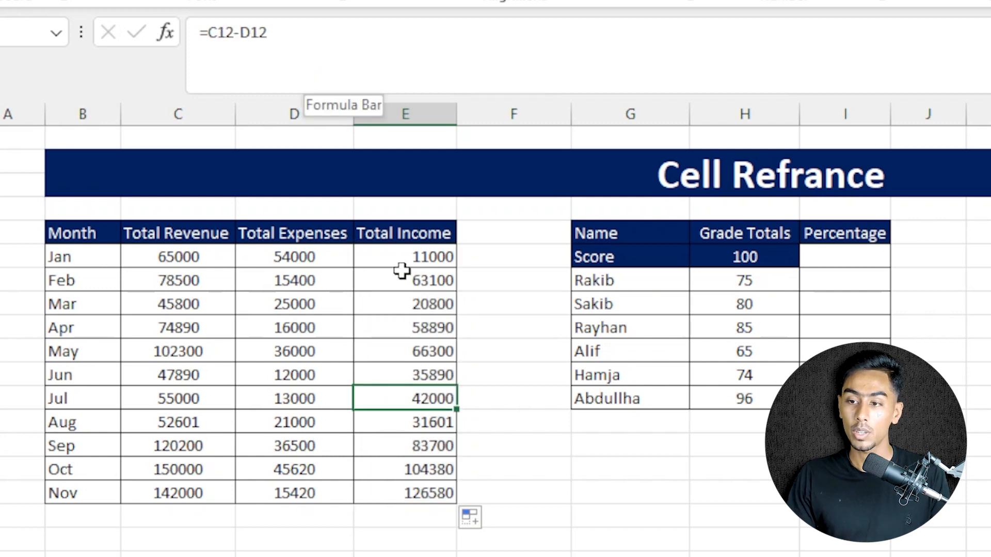
pyautogui.click(402, 272)
pyautogui.click(332, 62)
pyautogui.click(390, 257)
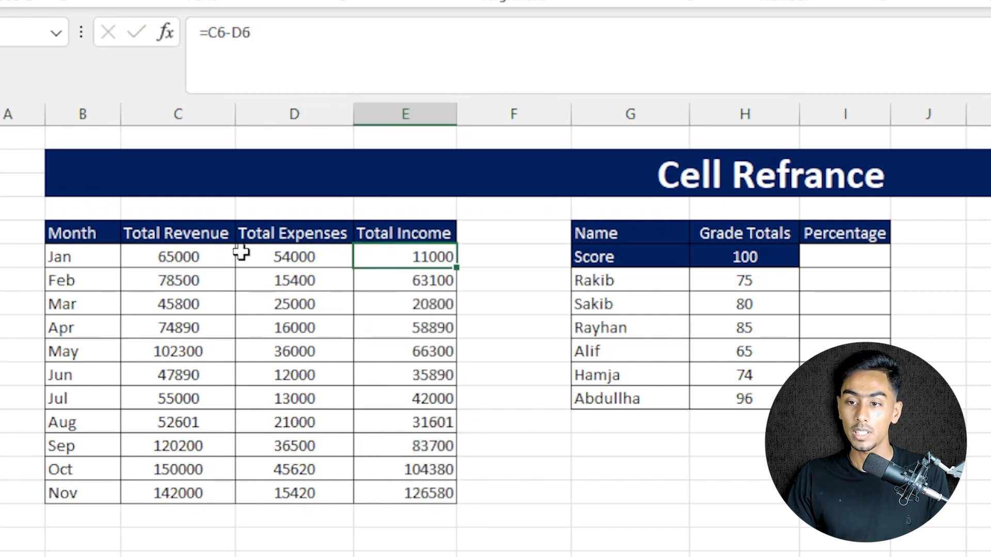
pyautogui.click(365, 34)
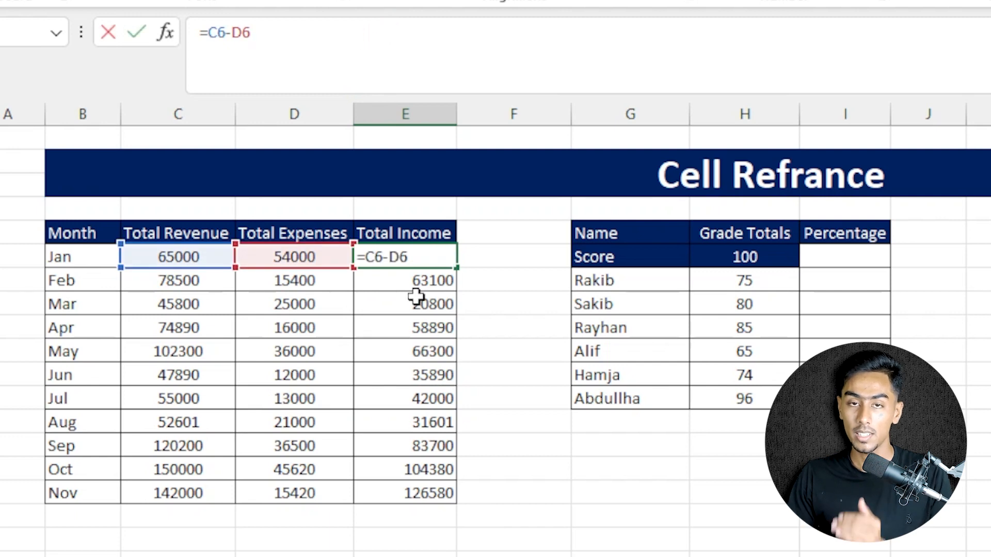
pyautogui.doubleClick(406, 280)
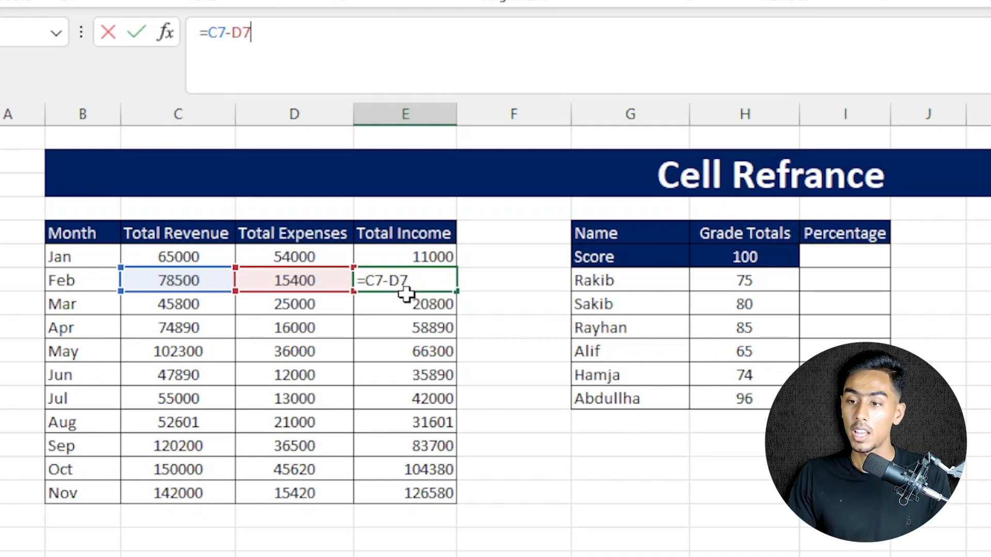
pyautogui.click(413, 323)
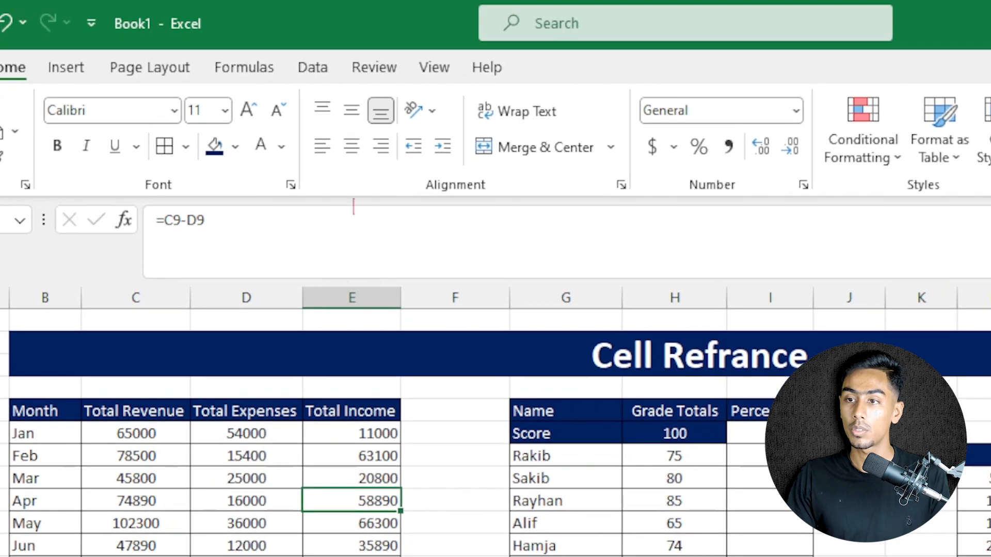
# Step: Show the sheet's formulas to examine the row references in Total Income, and switch back to displaying values
pyautogui.click(435, 69)
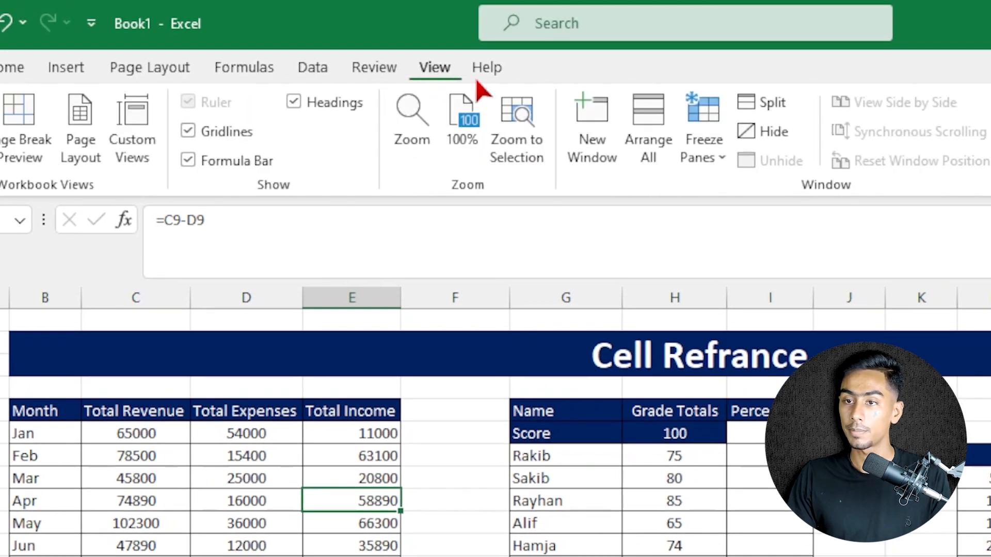
pyautogui.click(244, 70)
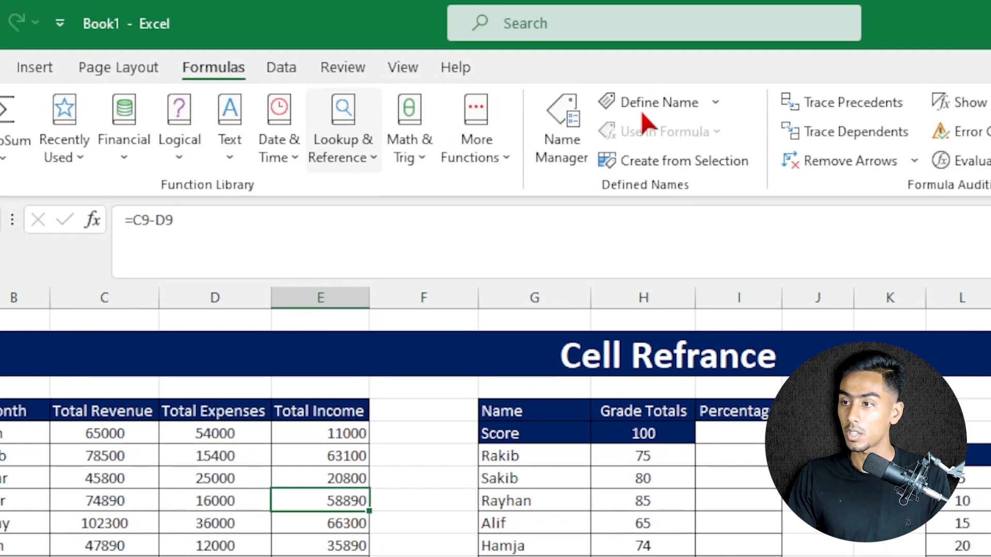
pyautogui.click(949, 101)
pyautogui.click(474, 395)
pyautogui.click(595, 259)
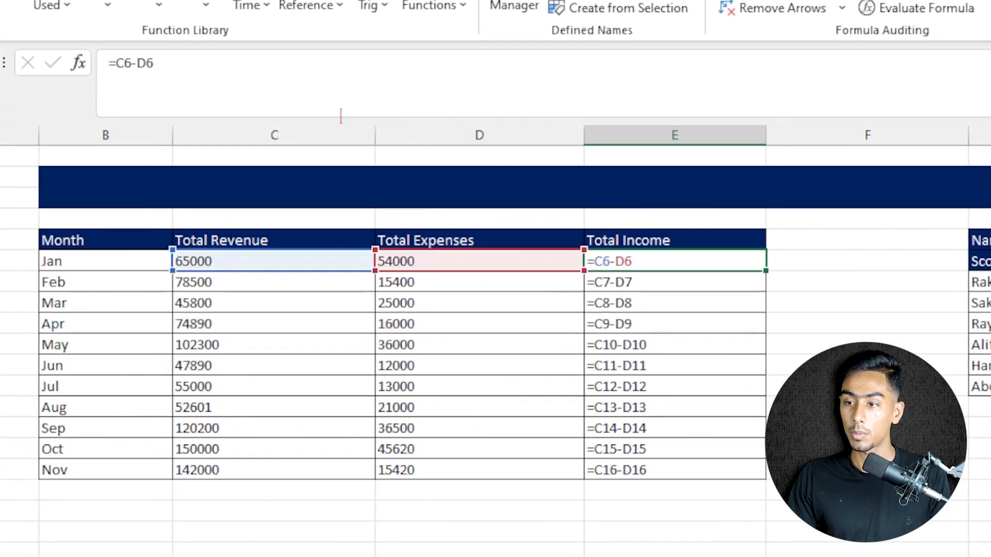
pyautogui.click(289, 92)
pyautogui.doubleClick(665, 299)
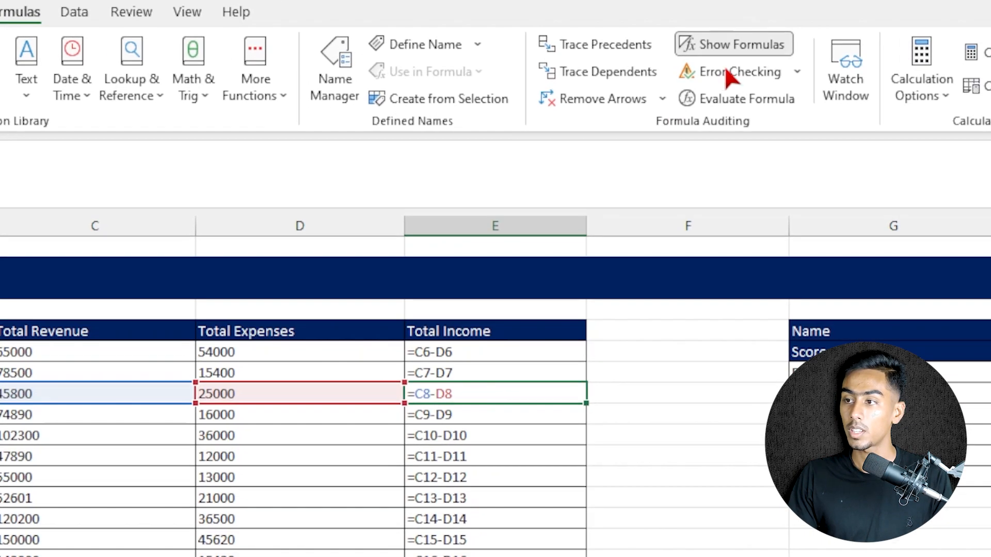
pyautogui.click(746, 39)
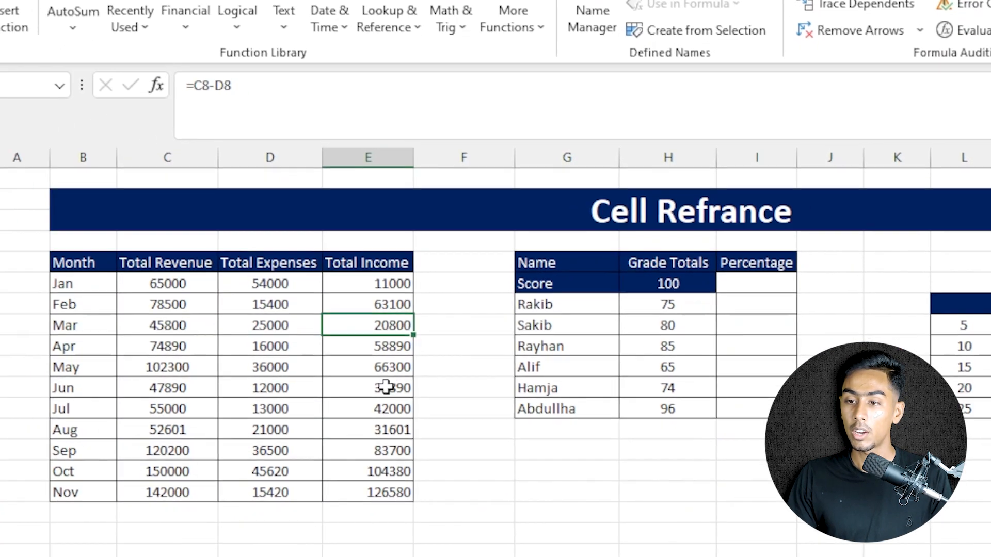
pyautogui.click(103, 555)
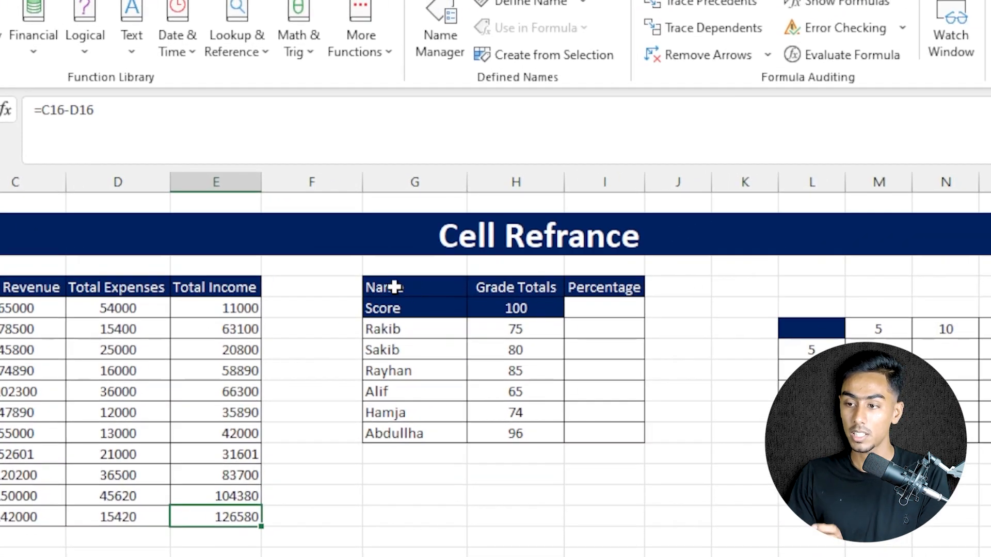
# Step: Examine the grade table's headings and Score row, and check the number format of Percentage cells I7:I12
pyautogui.moveTo(395, 288); pyautogui.dragTo(580, 438)
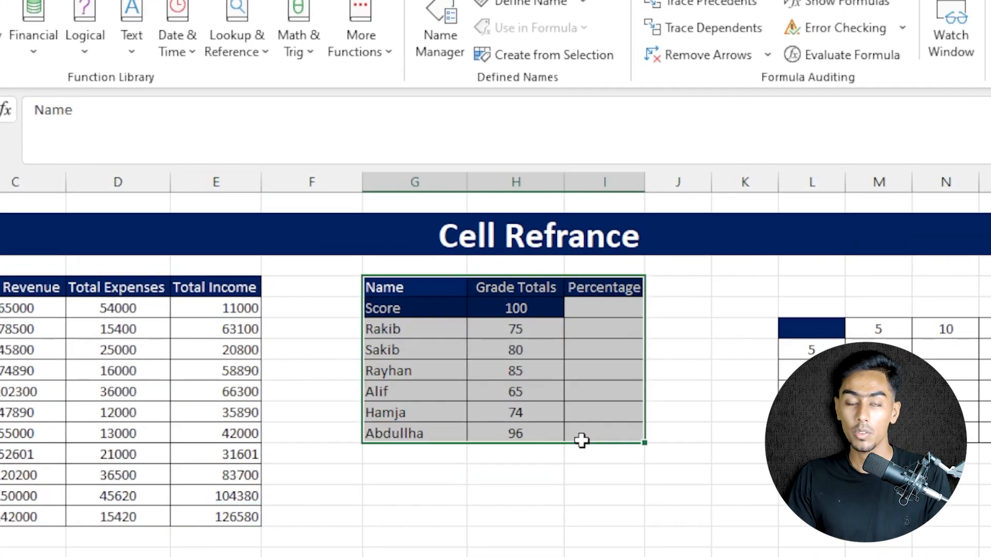
pyautogui.click(580, 327)
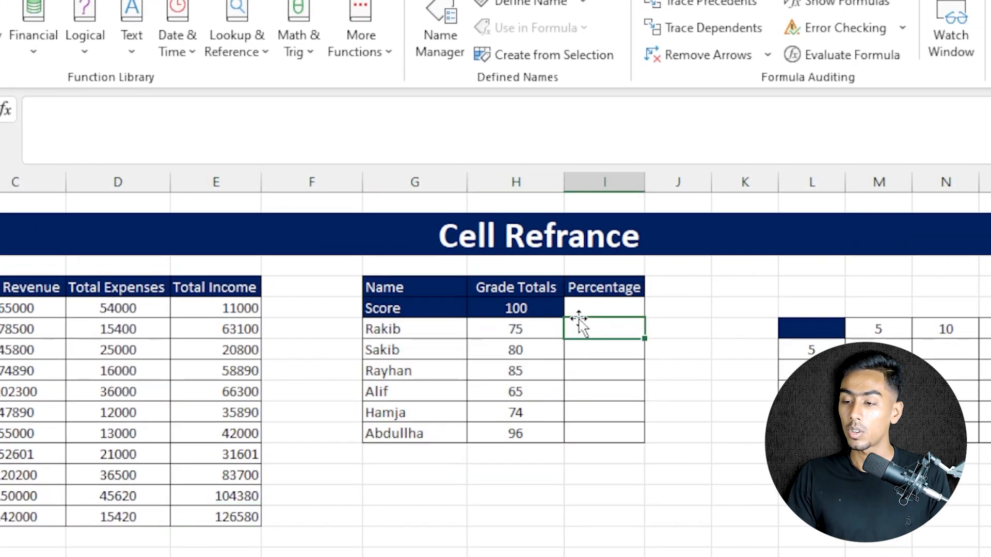
pyautogui.click(413, 289)
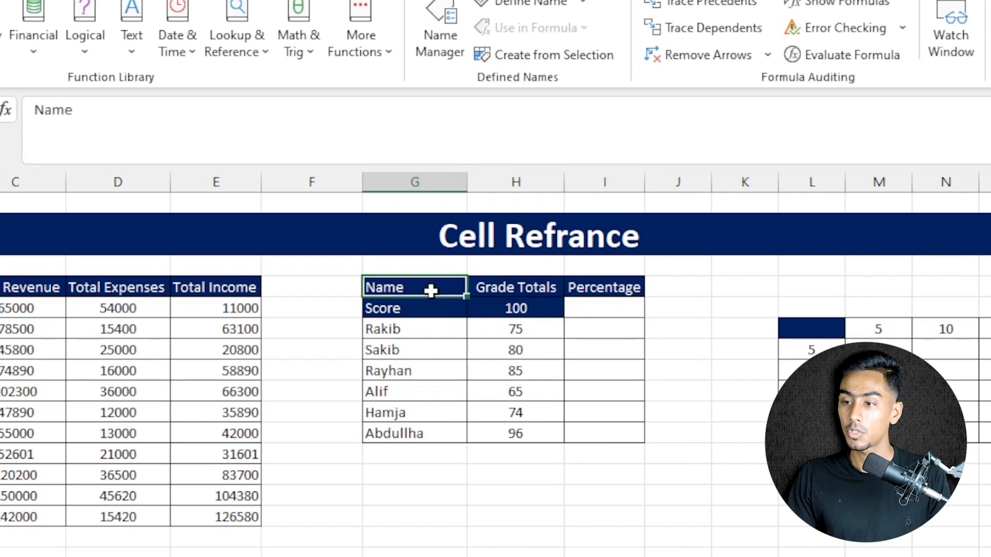
pyautogui.click(494, 292)
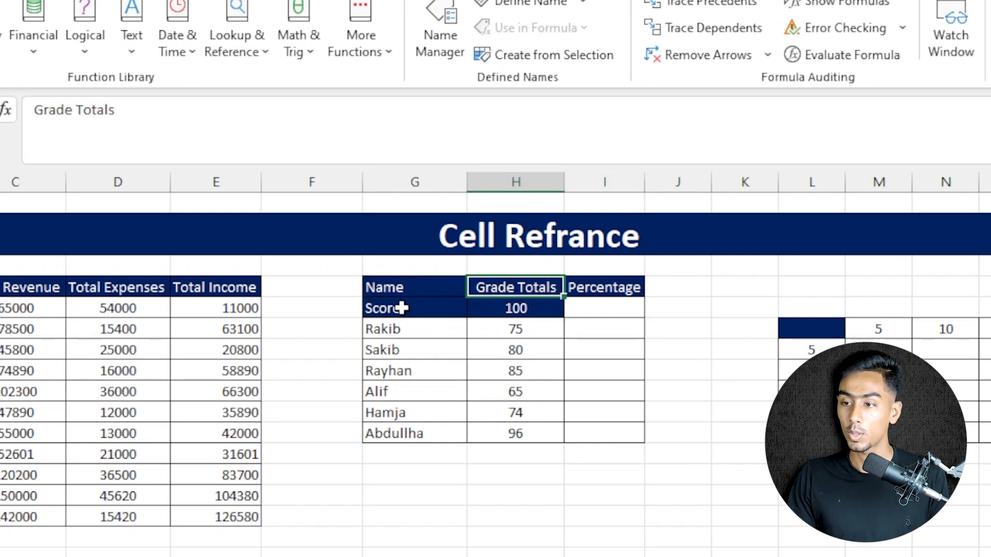
pyautogui.moveTo(390, 308); pyautogui.dragTo(565, 309)
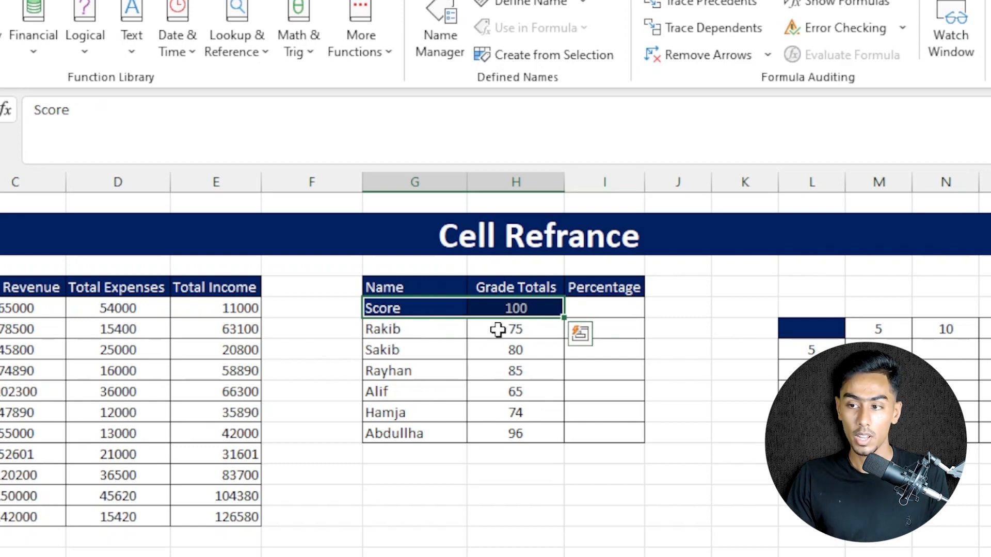
pyautogui.click(613, 331)
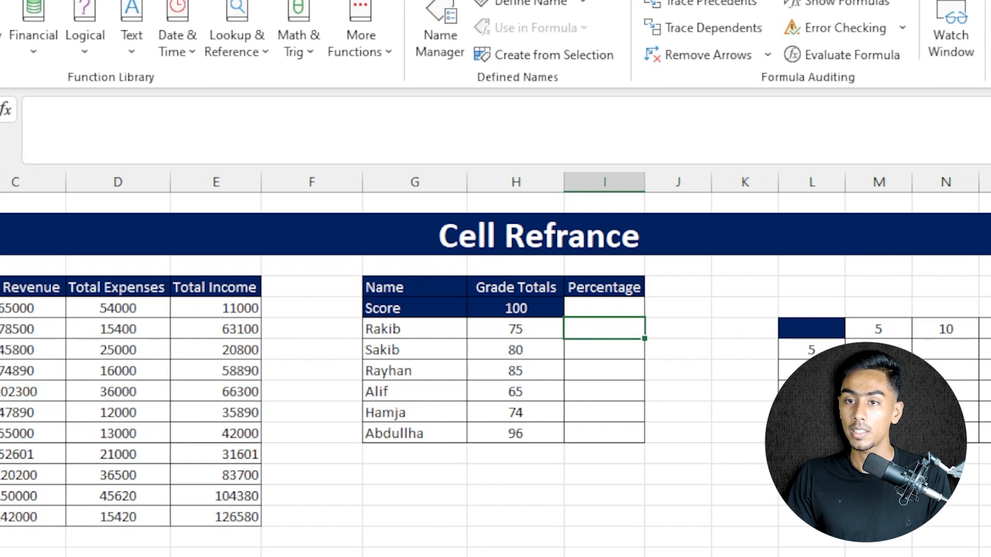
pyautogui.click(0, 0)
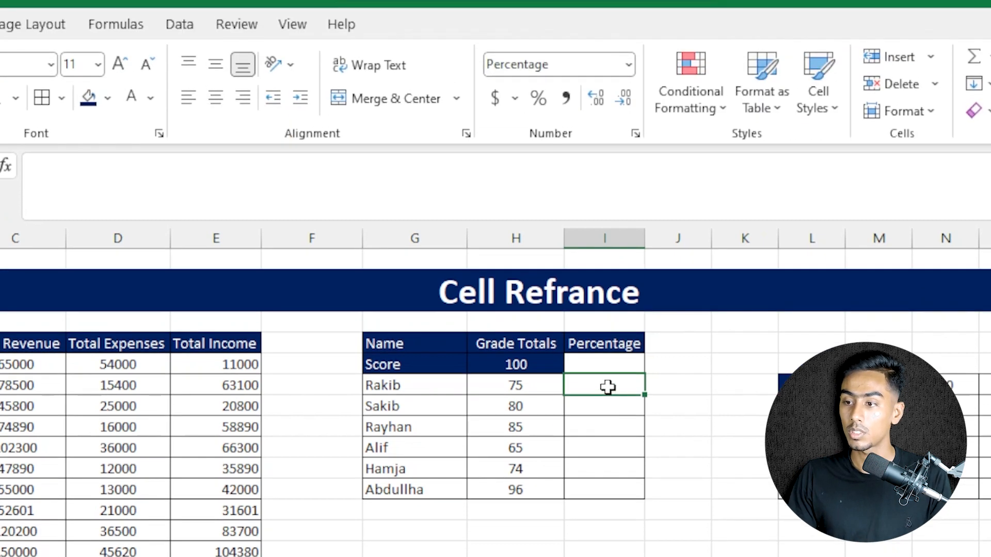
pyautogui.moveTo(607, 387); pyautogui.dragTo(612, 466)
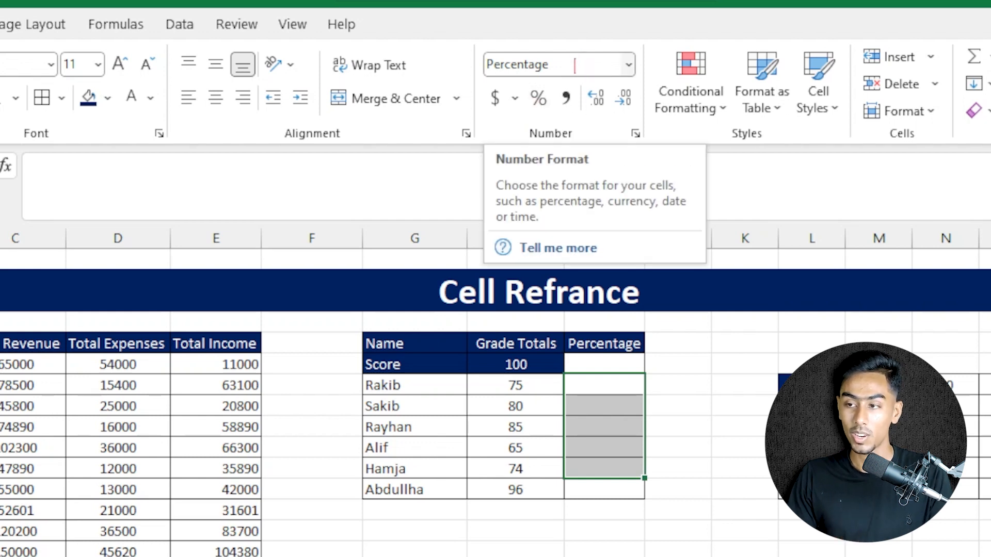
pyautogui.moveTo(598, 382); pyautogui.dragTo(609, 491)
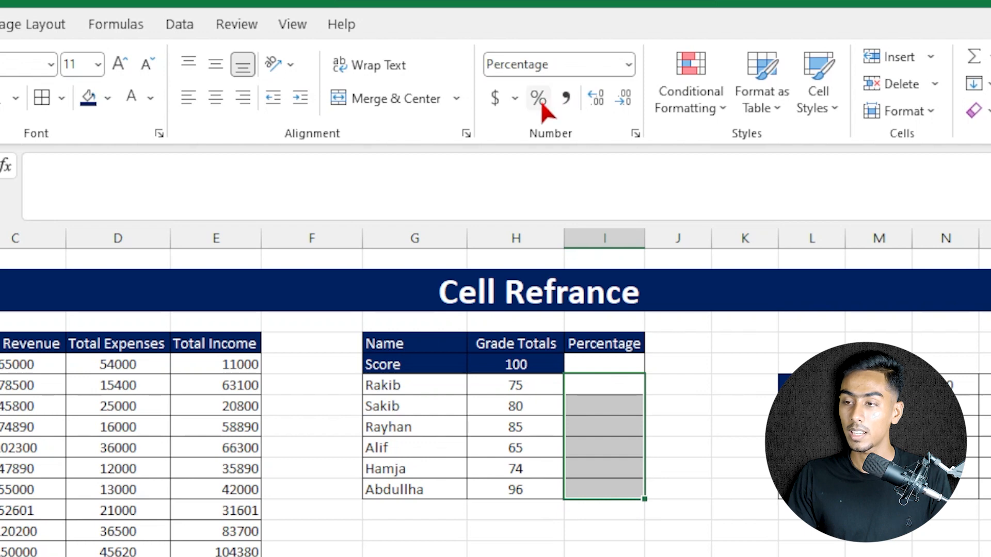
# Step: Enter the formula =H7/H6 in I7 to calculate the first student's percentage of the total score
pyautogui.click(612, 385)
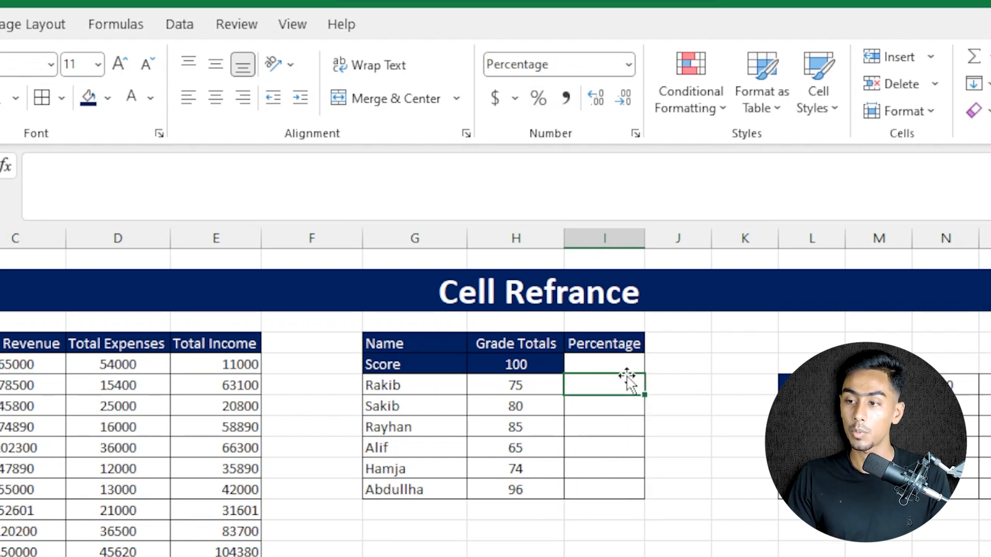
pyautogui.write('=')
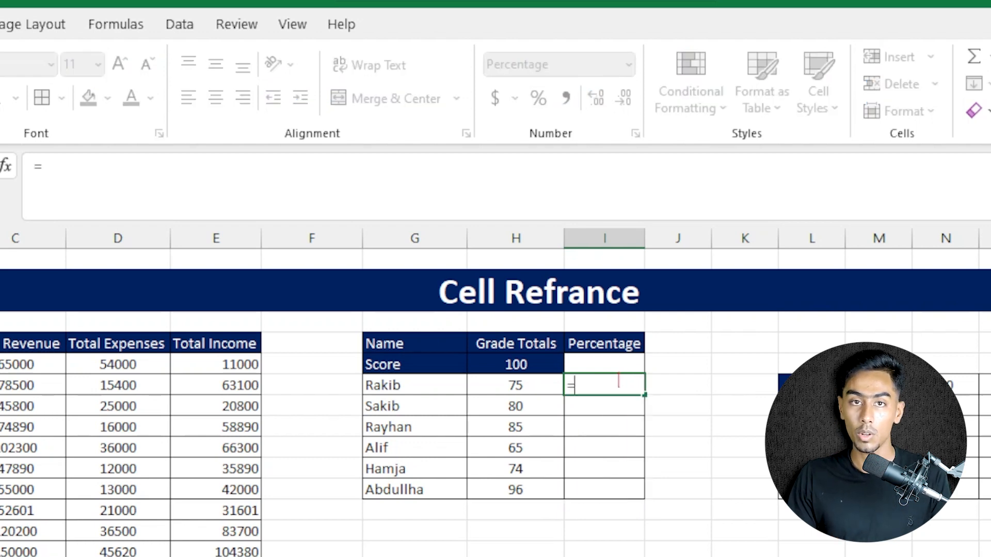
pyautogui.click(506, 386)
pyautogui.write('/')
pyautogui.click(516, 360)
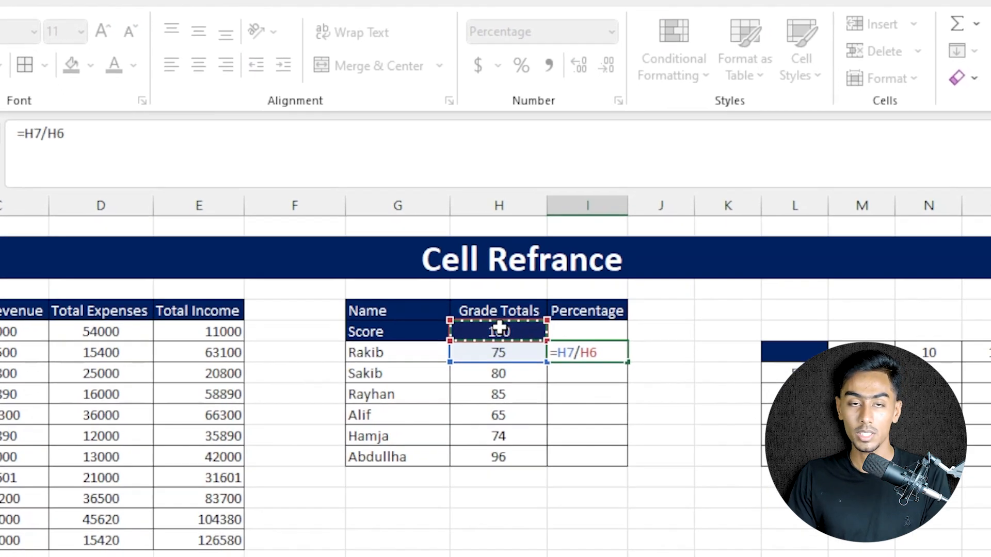
pyautogui.press('Return')
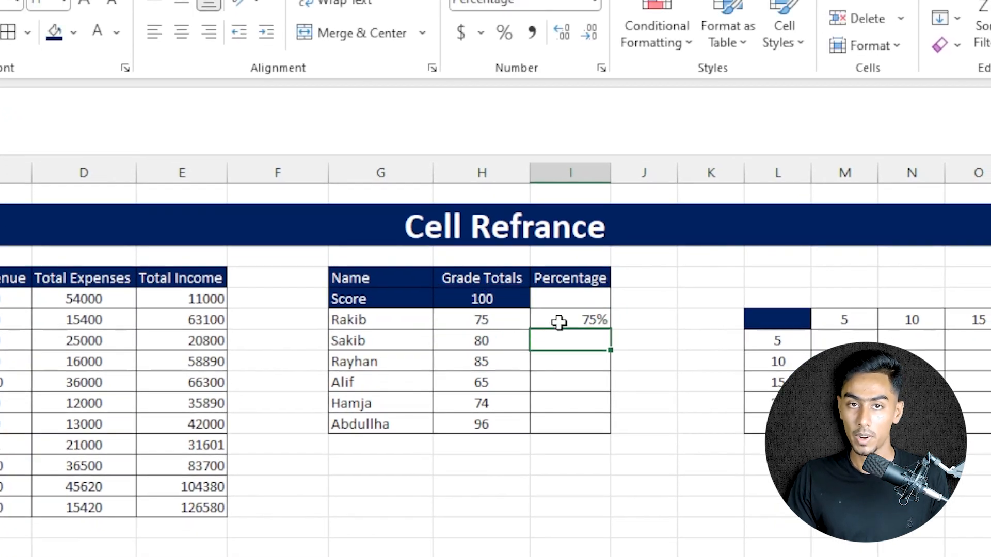
# Step: Fill the percentage formula from I7 down to I12 and inspect the copied formula in the last row
pyautogui.click(543, 319)
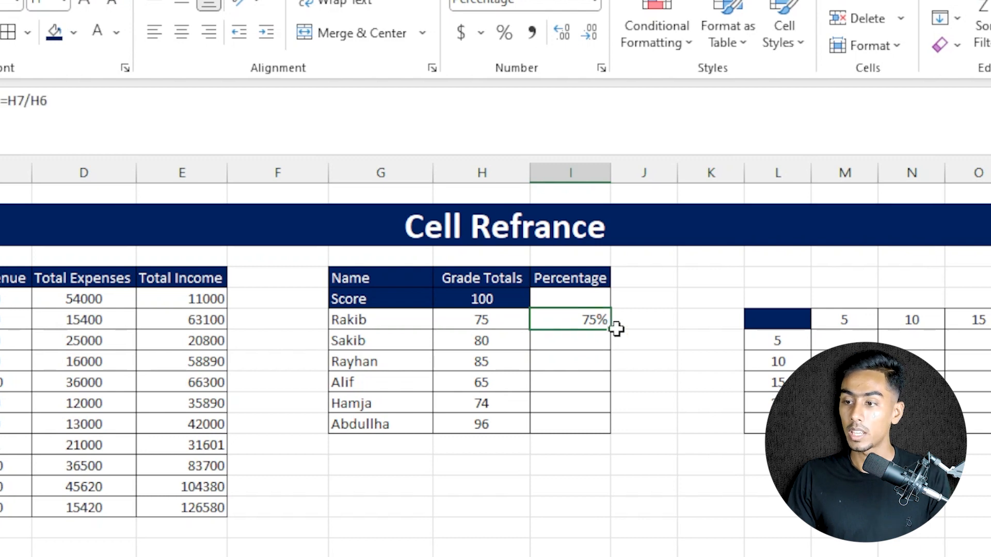
pyautogui.moveTo(611, 330); pyautogui.dragTo(599, 428)
pyautogui.click(577, 422)
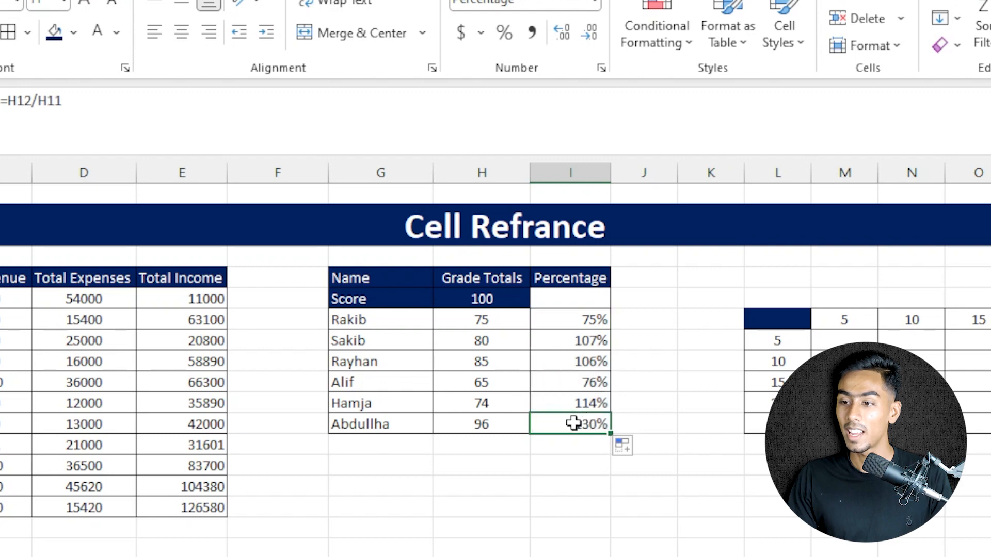
# Step: Inspect the percentage formulas in I12, I7 and I8 to compare which cell each one divides by
pyautogui.moveTo(484, 424); pyautogui.dragTo(538, 427)
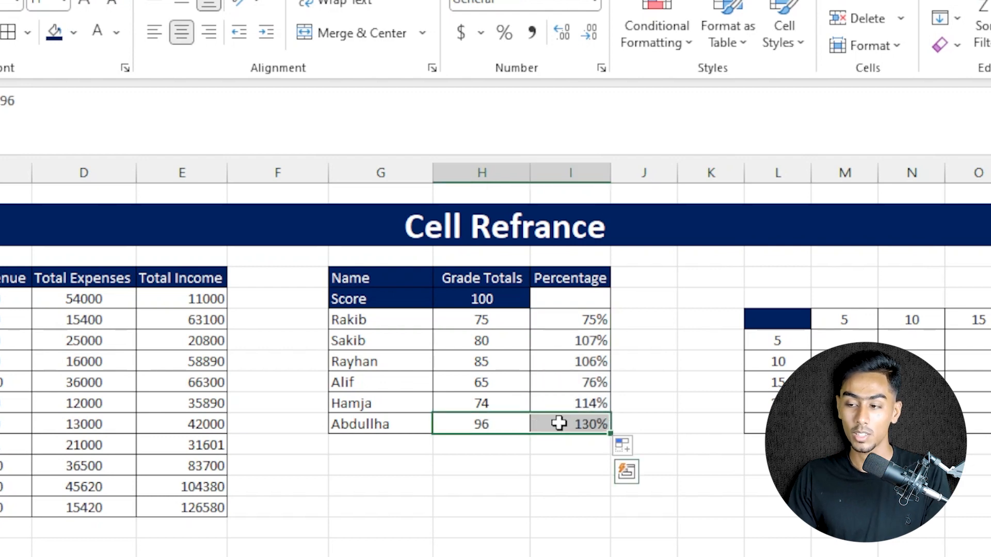
pyautogui.click(562, 422)
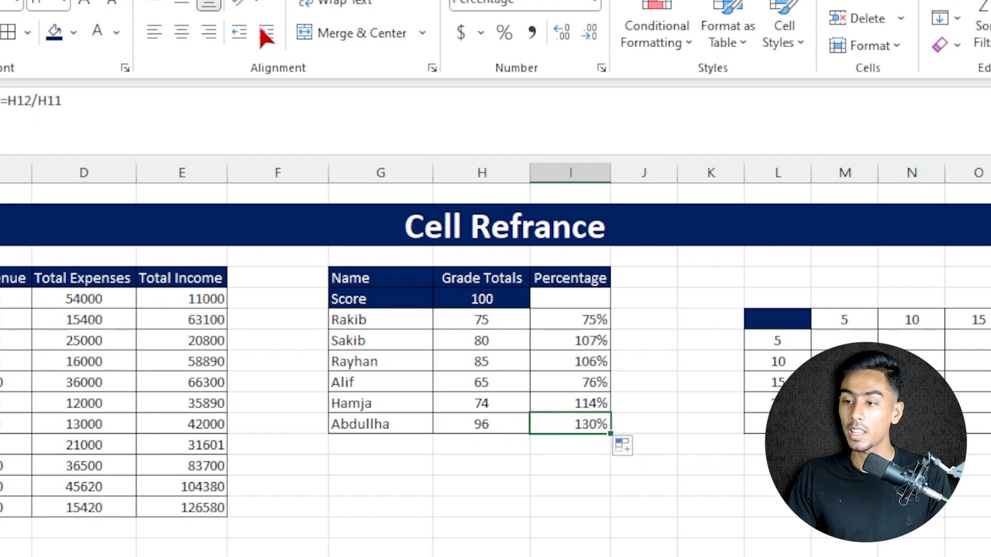
pyautogui.click(85, 107)
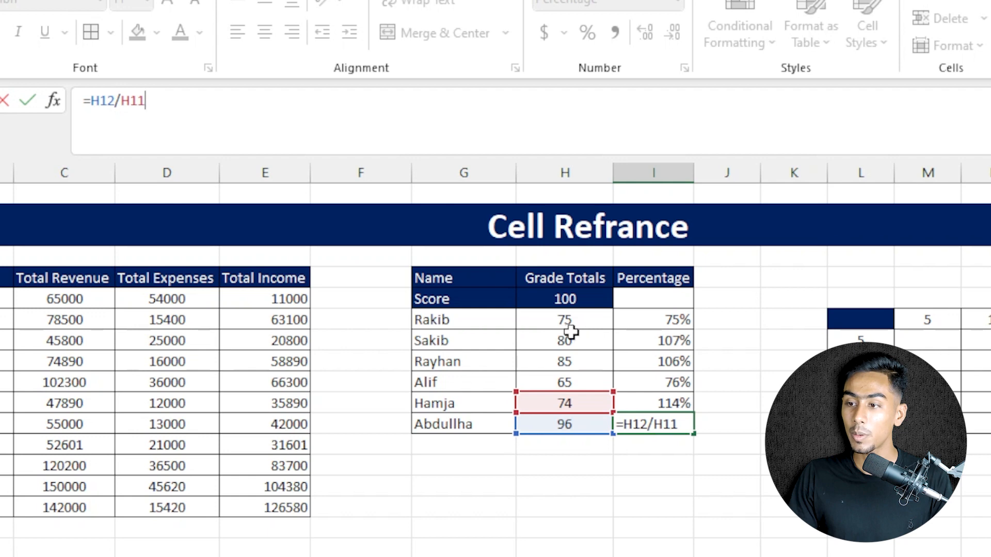
pyautogui.click(566, 305)
pyautogui.click(641, 321)
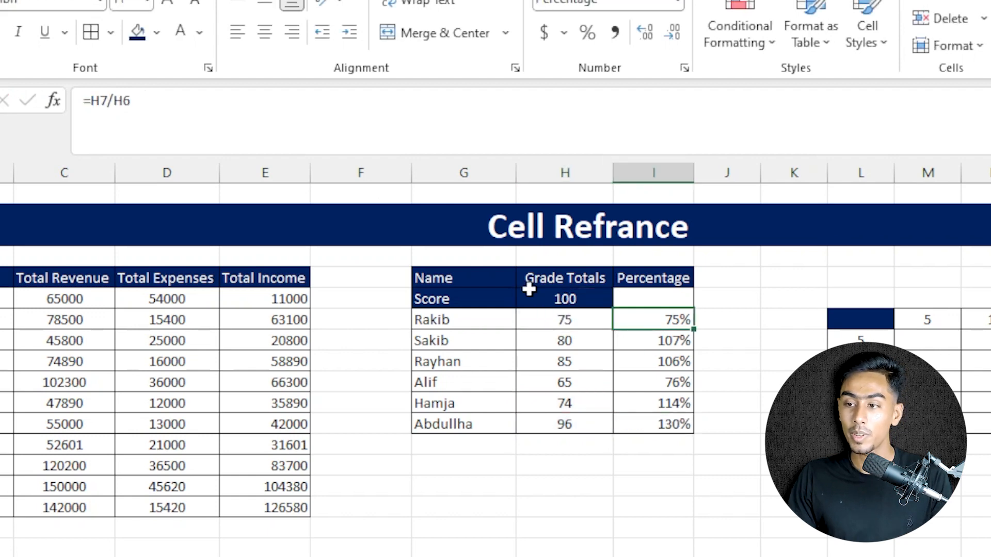
pyautogui.click(145, 134)
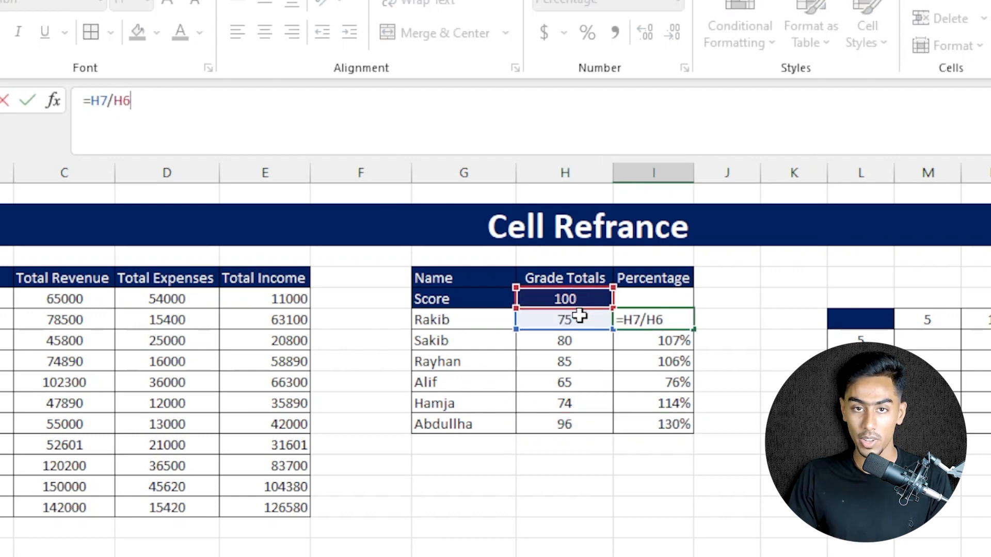
pyautogui.click(661, 340)
pyautogui.click(232, 136)
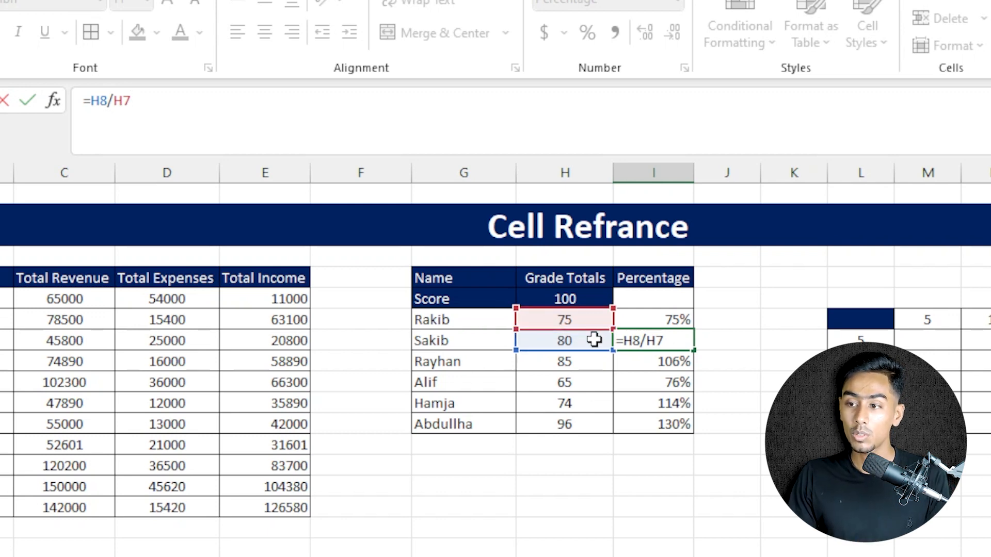
pyautogui.press('Return')
pyautogui.click(633, 317)
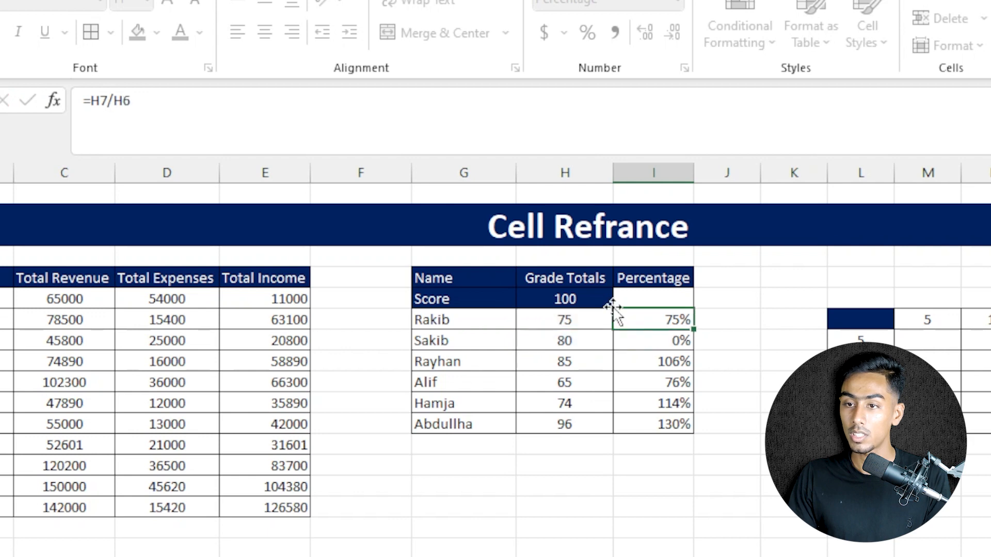
# Step: Make the total score reference in I7 absolute so the formula reads =H7/$H$6
pyautogui.click(296, 135)
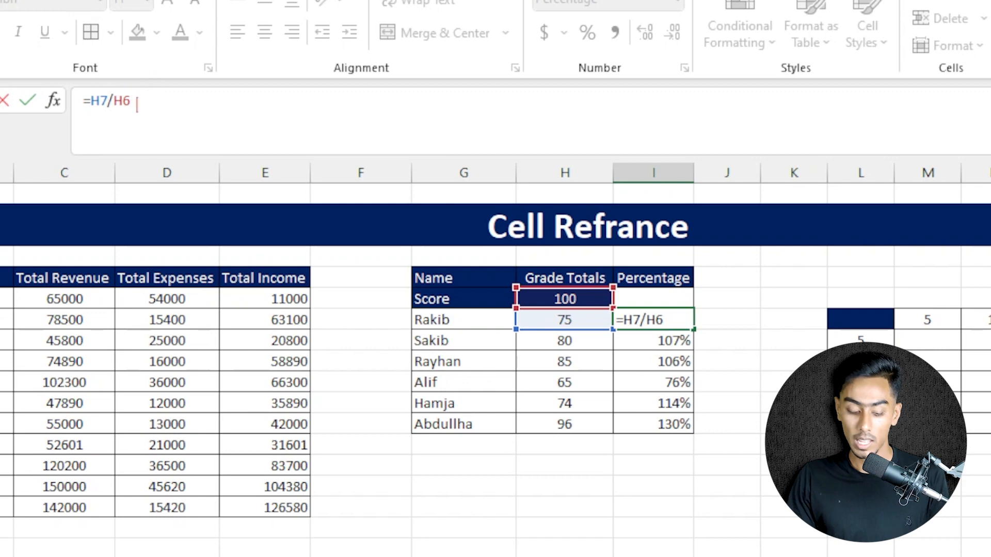
pyautogui.press('F4')
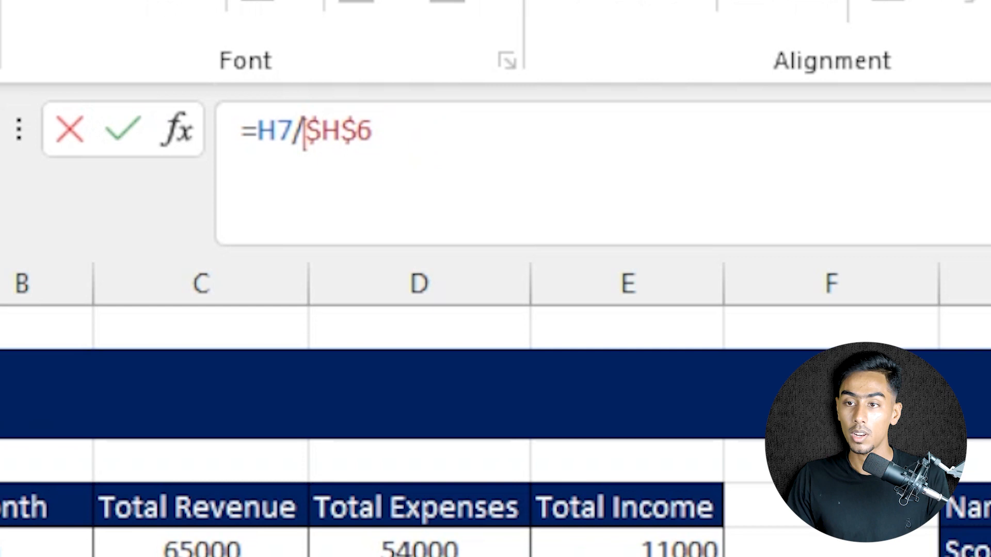
pyautogui.moveTo(306, 132); pyautogui.dragTo(409, 130)
pyautogui.click(409, 130)
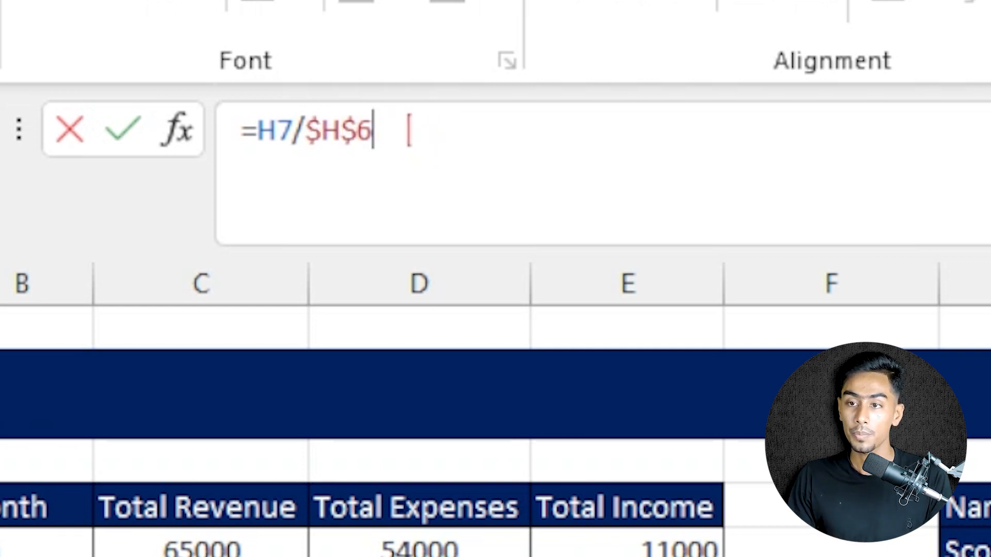
pyautogui.moveTo(321, 131); pyautogui.dragTo(342, 130)
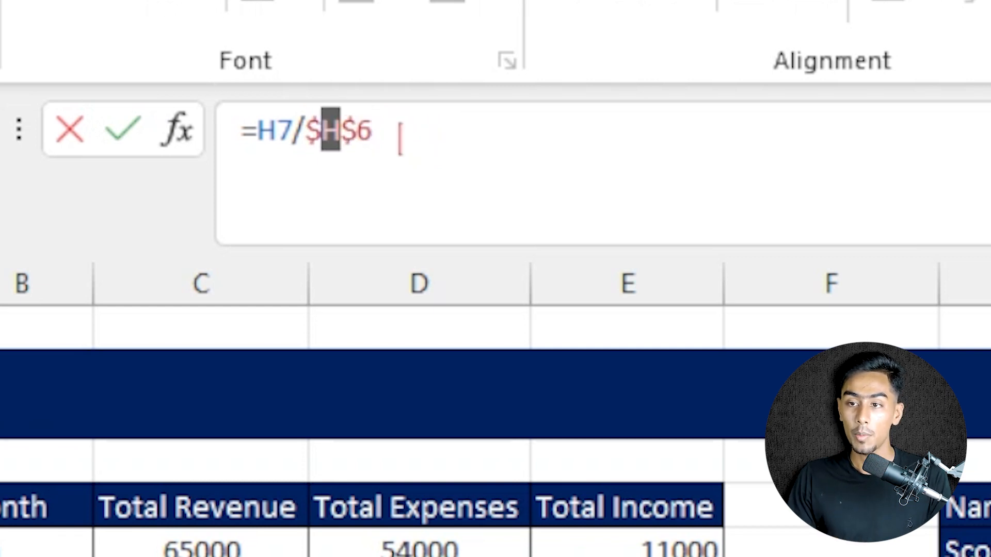
pyautogui.moveTo(413, 132); pyautogui.dragTo(320, 131)
pyautogui.click(340, 134)
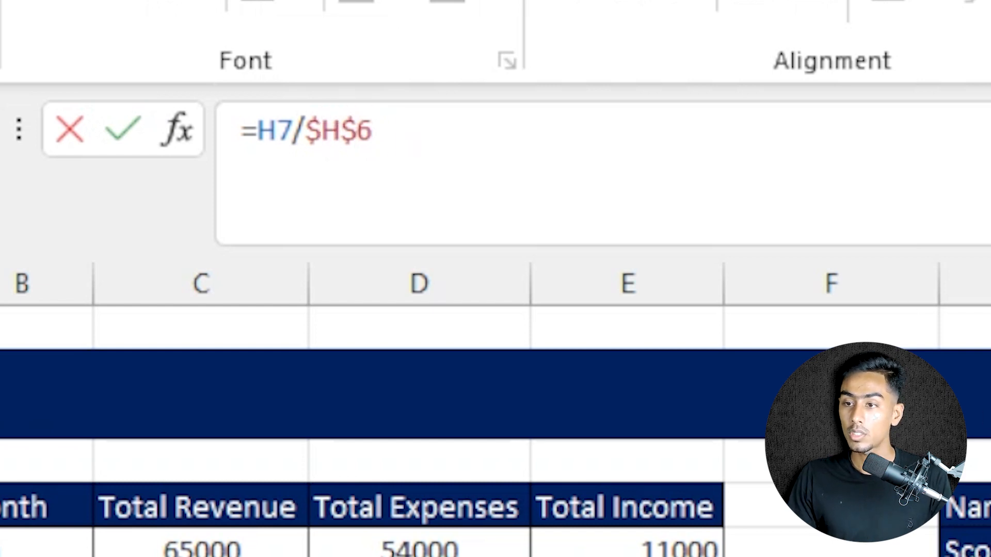
pyautogui.press('End')
pyautogui.hotkey('shift', 'Left')
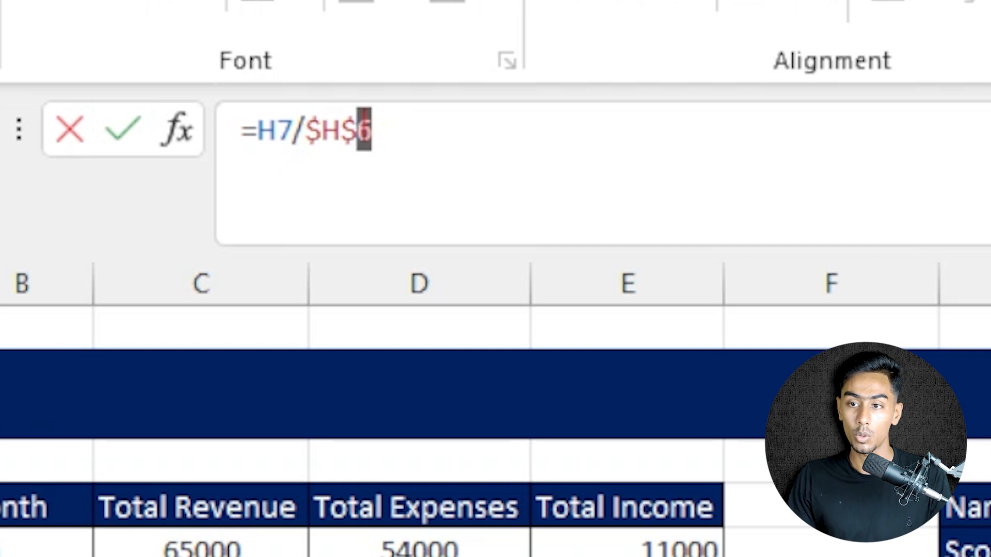
pyautogui.press('Right')
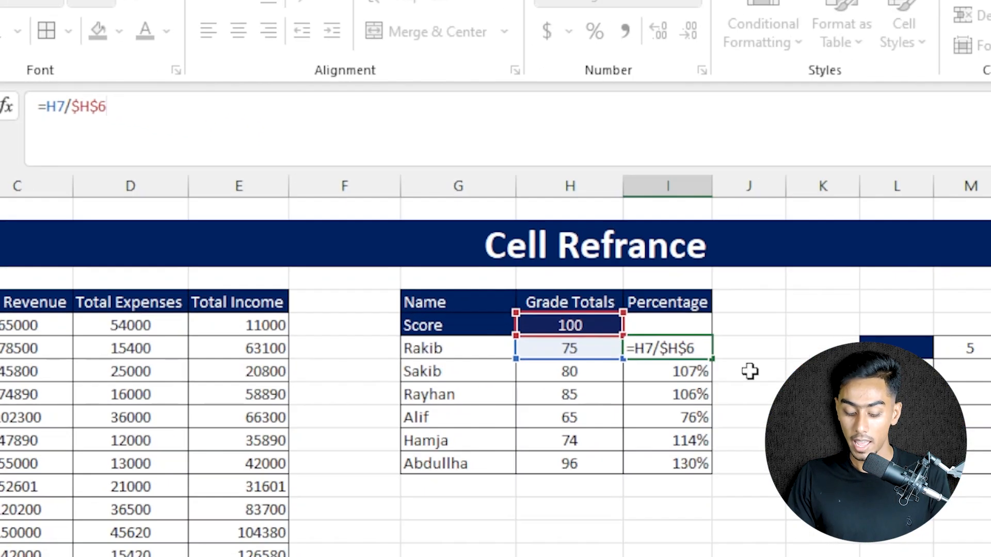
pyautogui.press('Return')
# Step: Fill the absolute-reference formula from I7 down to I12 and inspect the copied formula in the last row
pyautogui.click(679, 347)
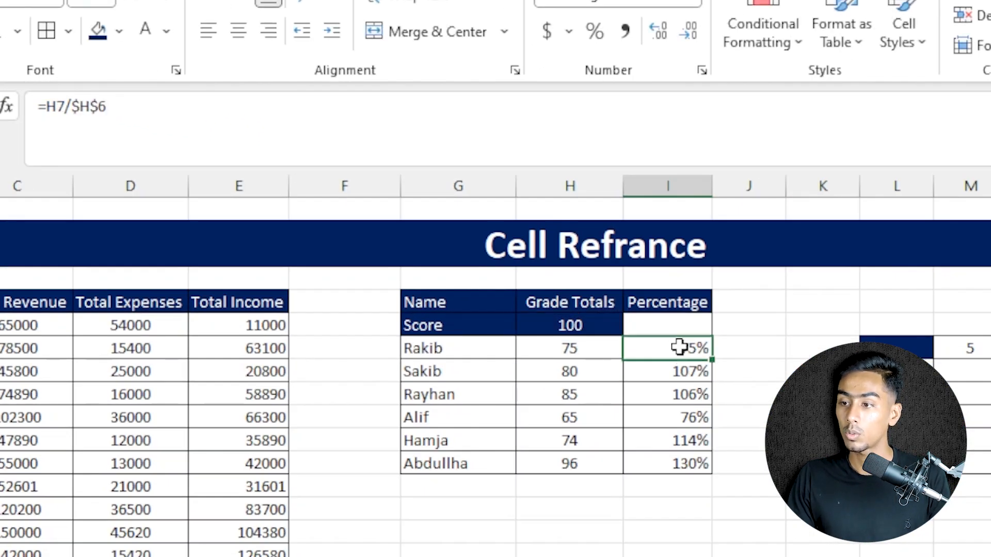
pyautogui.moveTo(711, 360); pyautogui.dragTo(702, 473)
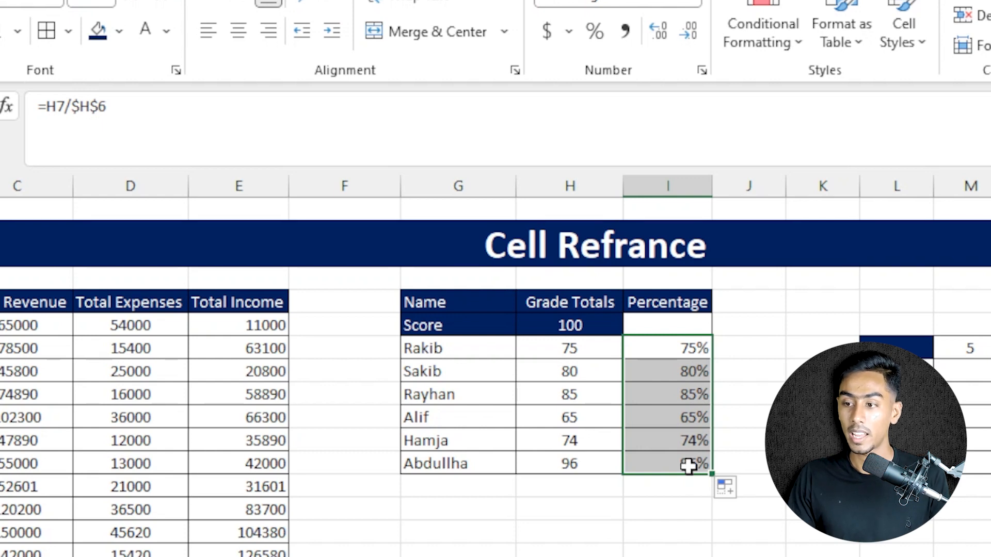
pyautogui.click(681, 460)
pyautogui.press('F2')
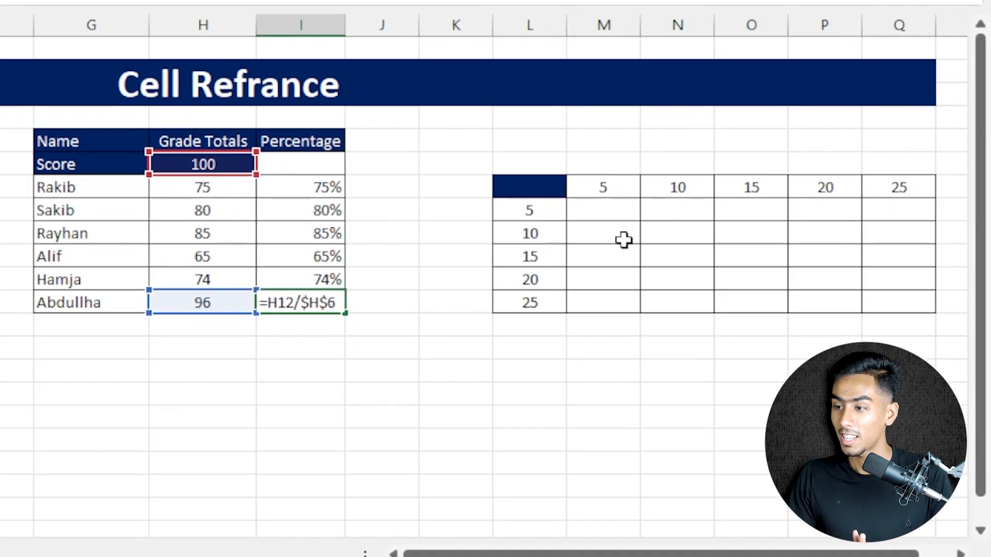
# Step: Enter the formula =M7+L8 in M8 to add the first column and row headers of the number grid
pyautogui.click(600, 217)
pyautogui.moveTo(549, 554); pyautogui.dragTo(579, 552)
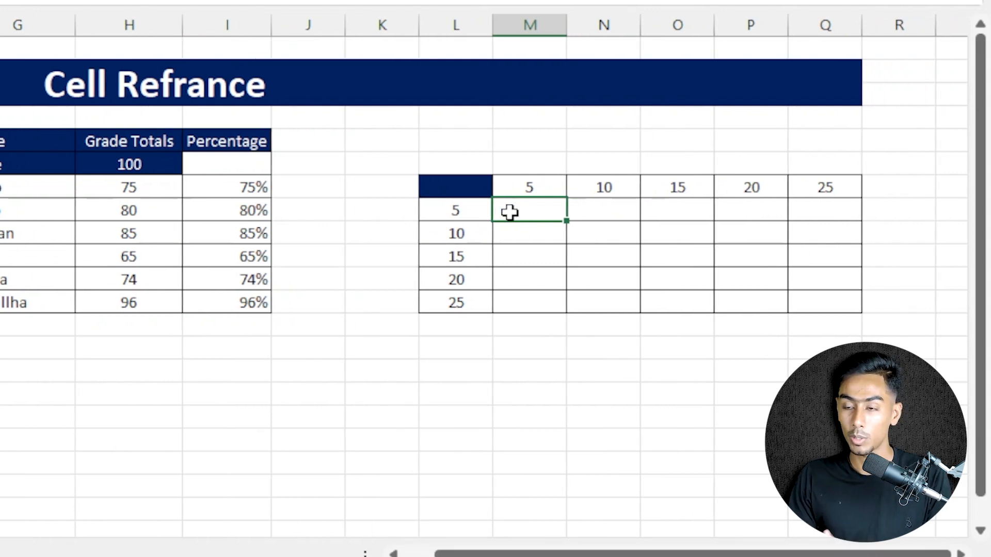
pyautogui.click(582, 249)
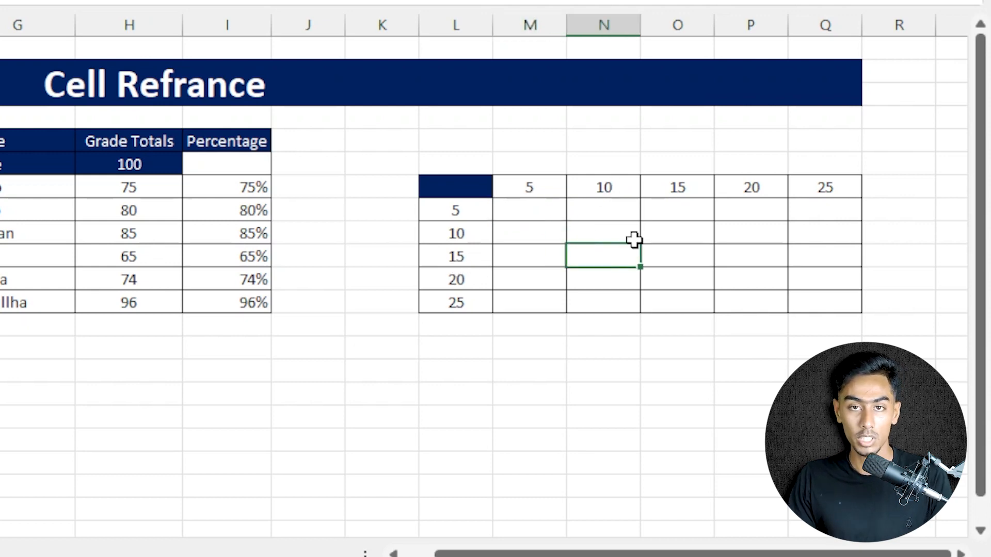
pyautogui.click(521, 207)
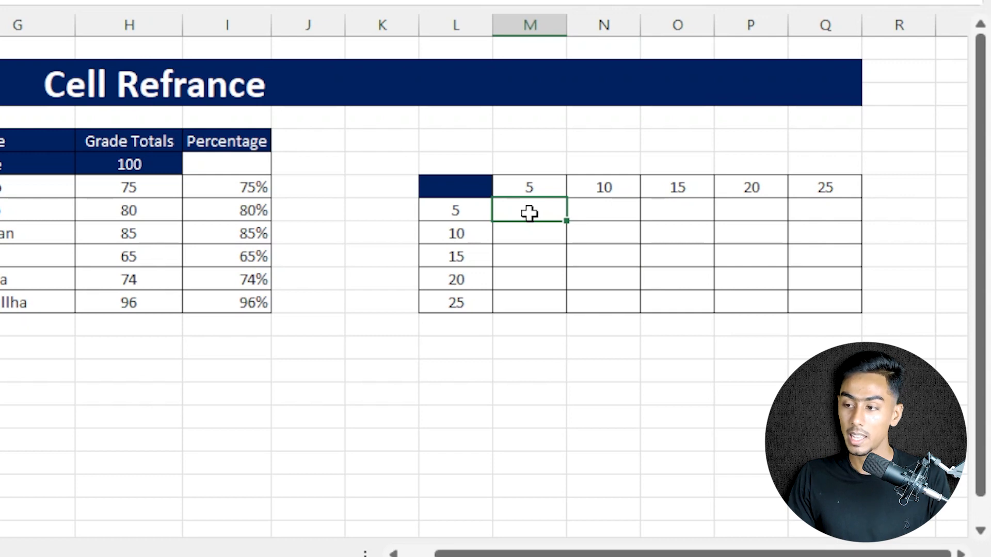
pyautogui.write('=')
pyautogui.click(528, 187)
pyautogui.write('+')
pyautogui.click(454, 211)
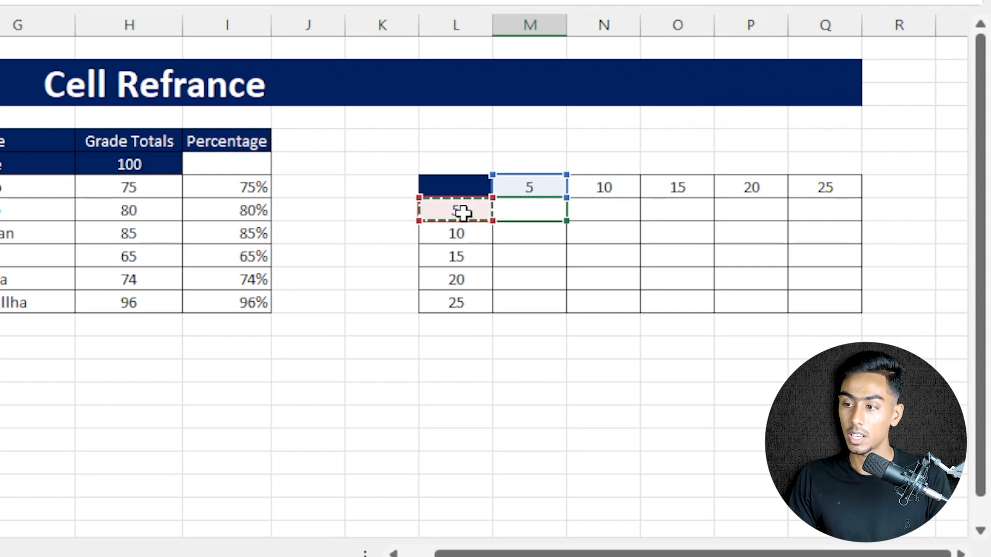
pyautogui.press('Return')
# Step: Fill the addition formula from M8 across and down the grid to Q12
pyautogui.click(518, 208)
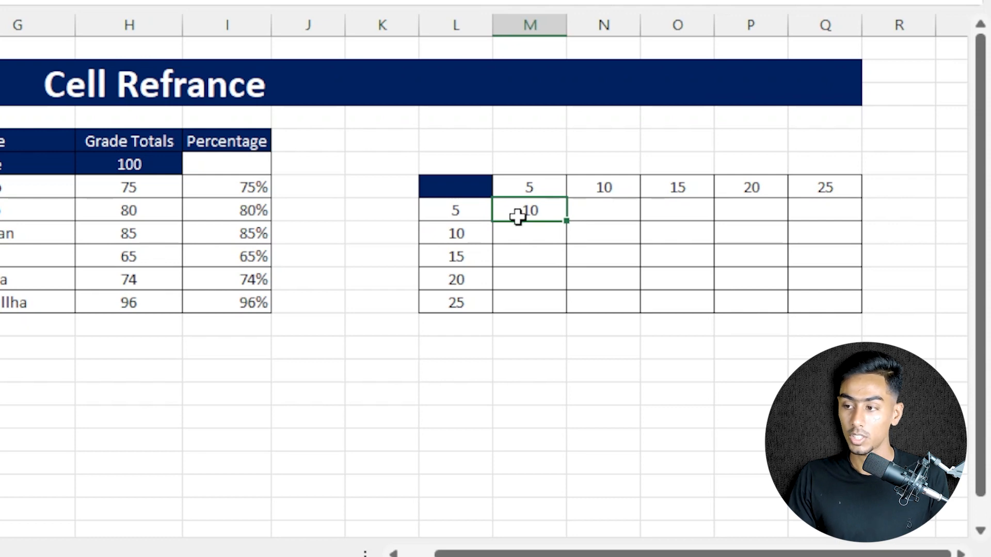
pyautogui.moveTo(563, 220); pyautogui.dragTo(828, 305)
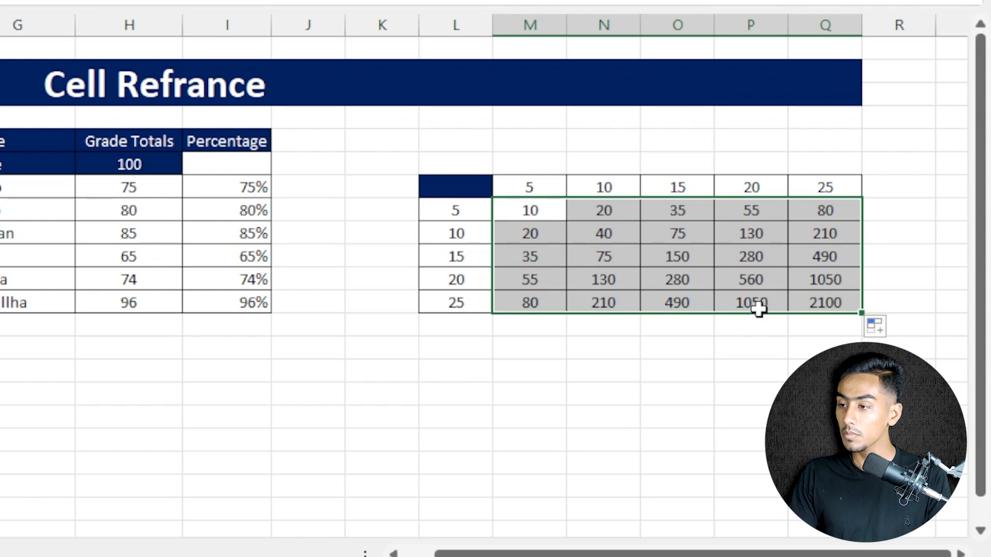
pyautogui.click(840, 304)
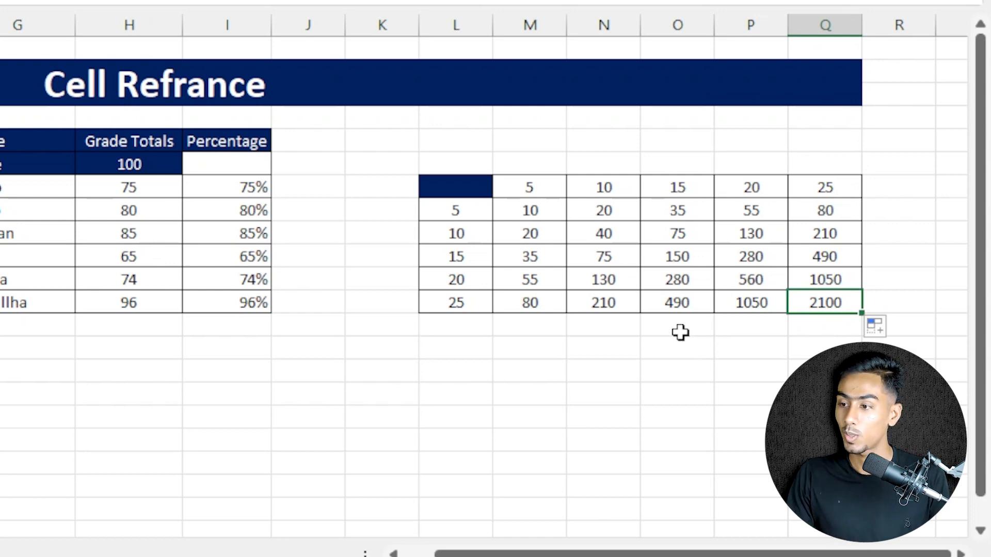
pyautogui.moveTo(530, 210); pyautogui.dragTo(867, 324)
pyautogui.press('Delete')
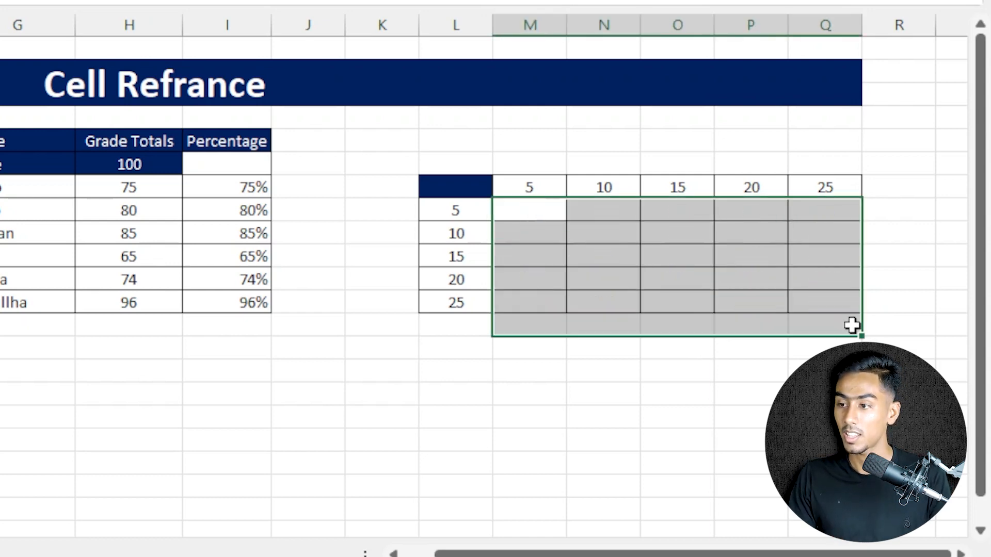
pyautogui.click(511, 214)
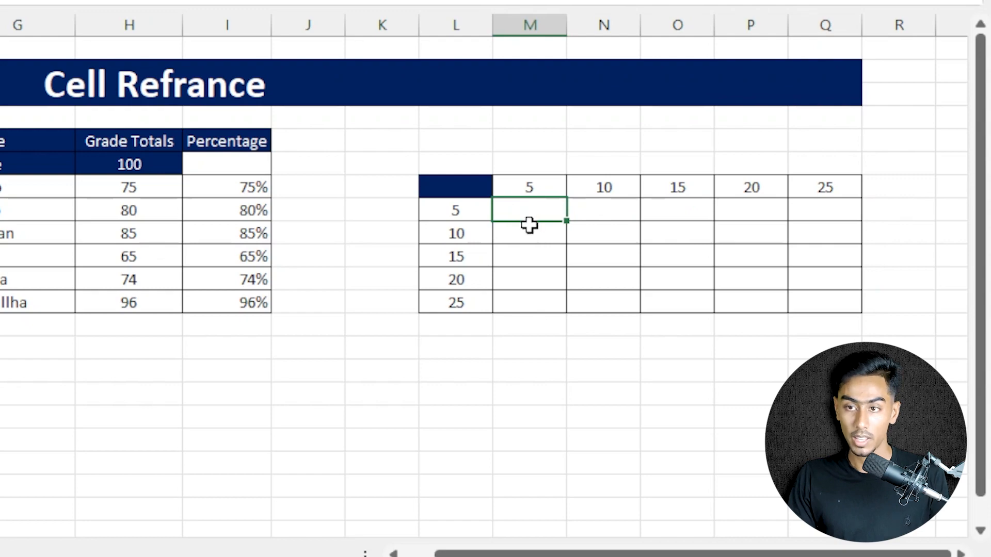
pyautogui.hotkey('ctrl', 'z')
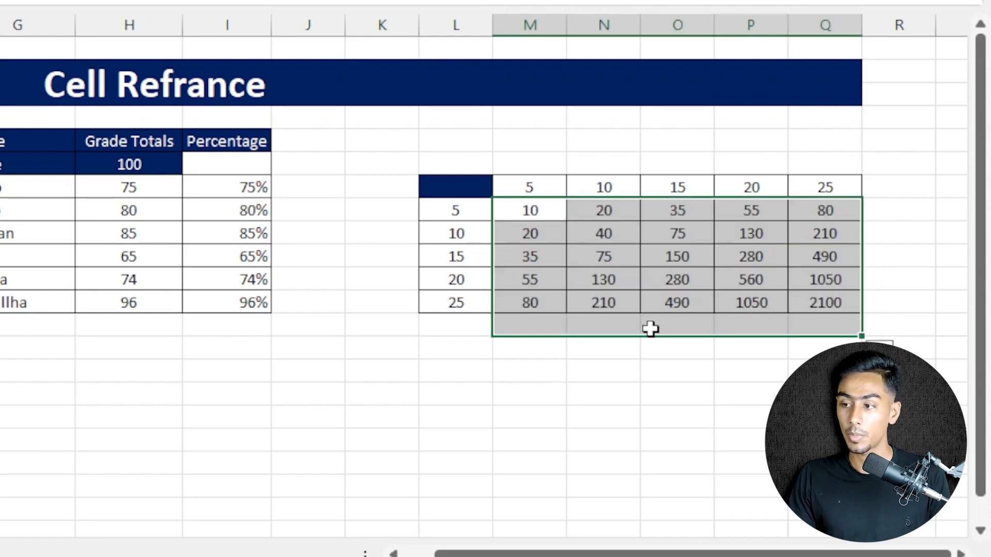
# Step: Show the sheet's formulas and compare the references in the grid's first cell M8 and last cell Q12
pyautogui.click(654, 309)
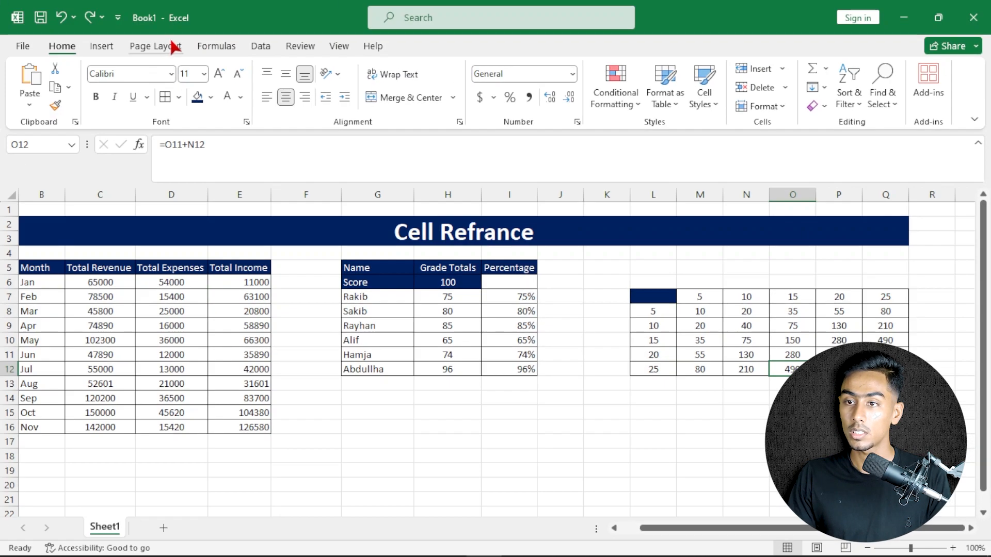
pyautogui.click(217, 46)
pyautogui.click(721, 69)
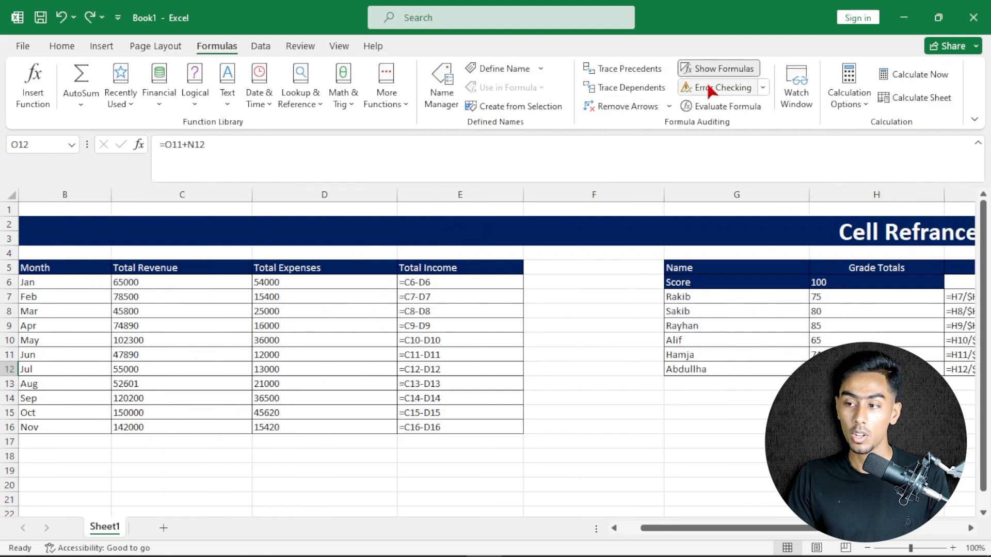
pyautogui.moveTo(697, 526); pyautogui.dragTo(832, 527)
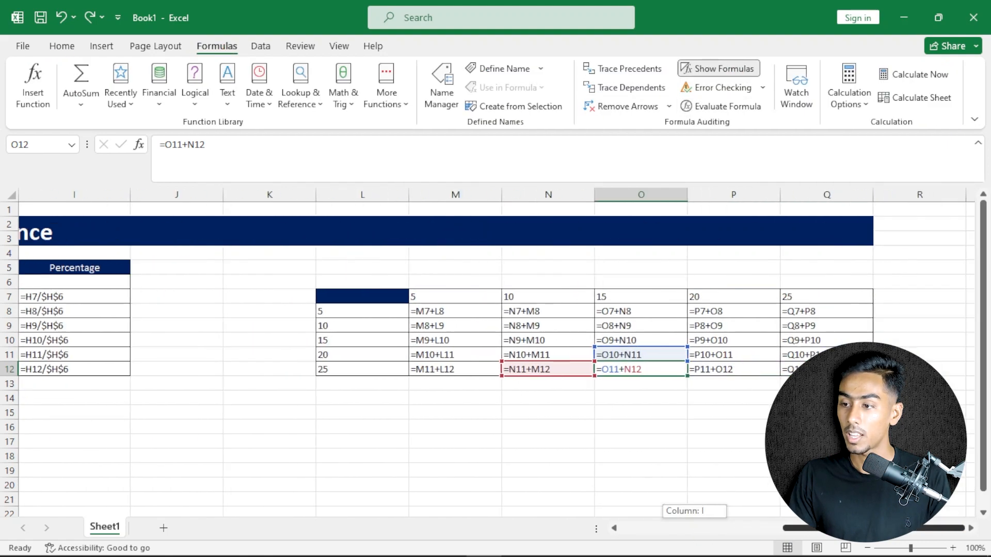
pyautogui.click(771, 399)
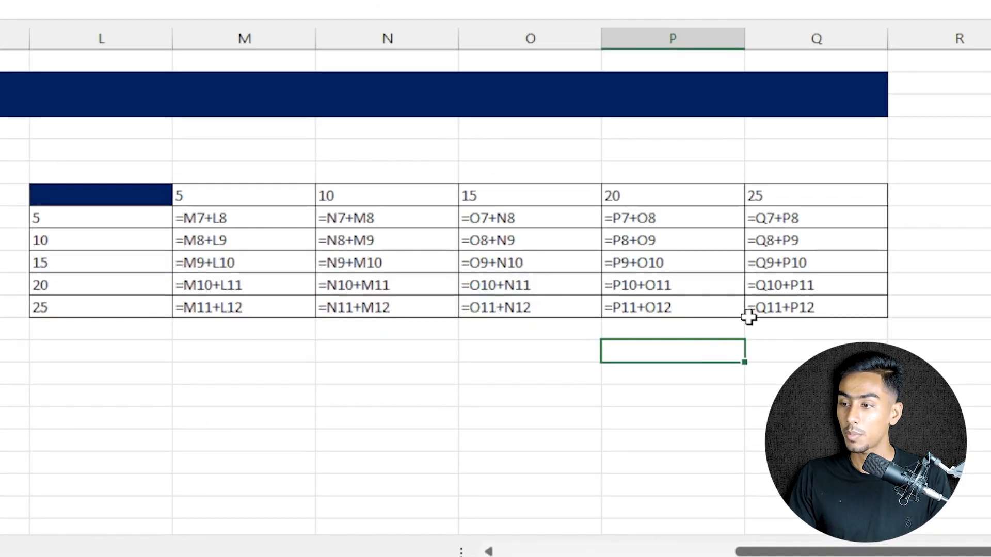
pyautogui.click(788, 312)
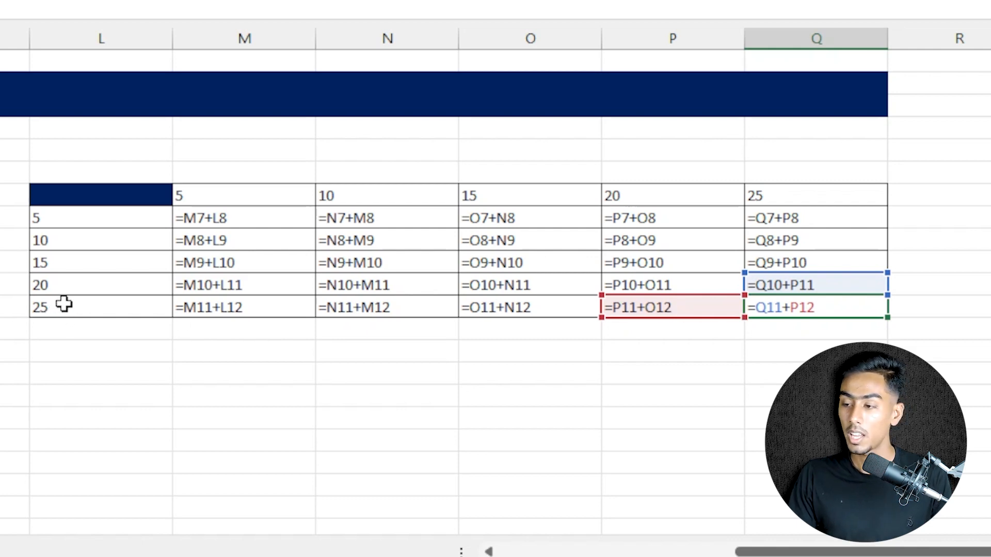
pyautogui.doubleClick(227, 216)
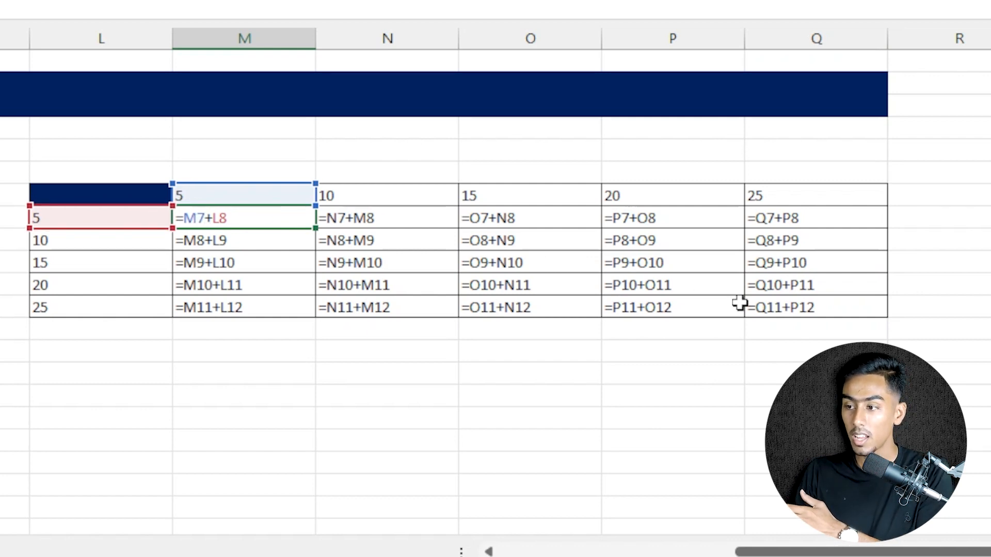
pyautogui.doubleClick(773, 308)
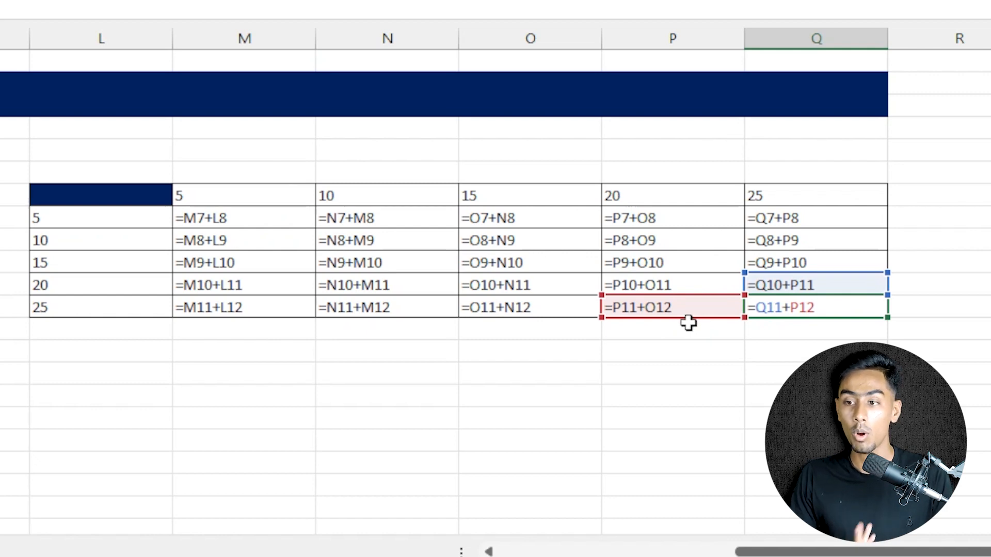
pyautogui.doubleClick(225, 221)
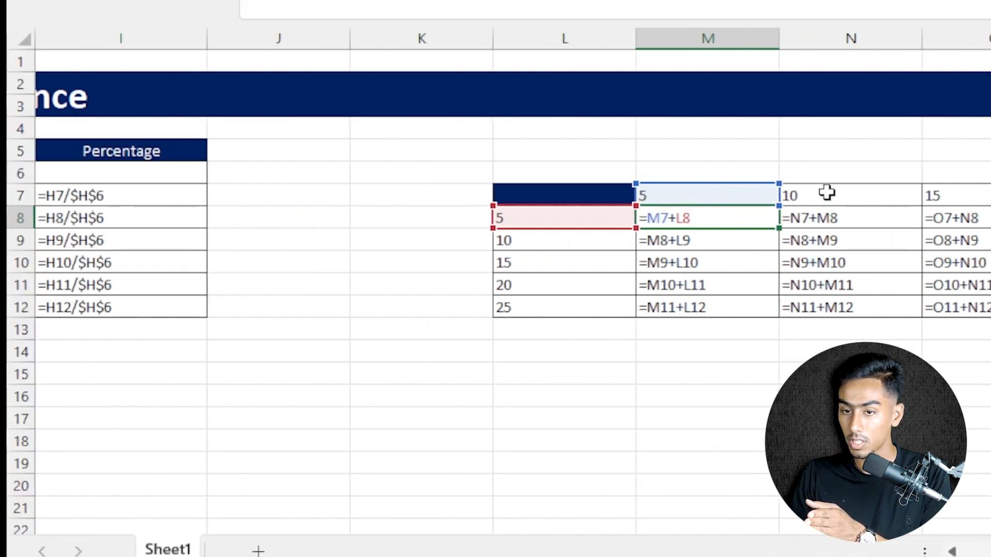
# Step: Examine row 7 and column L, which hold the grid's header values, to identify the references that need locking
pyautogui.click(21, 173)
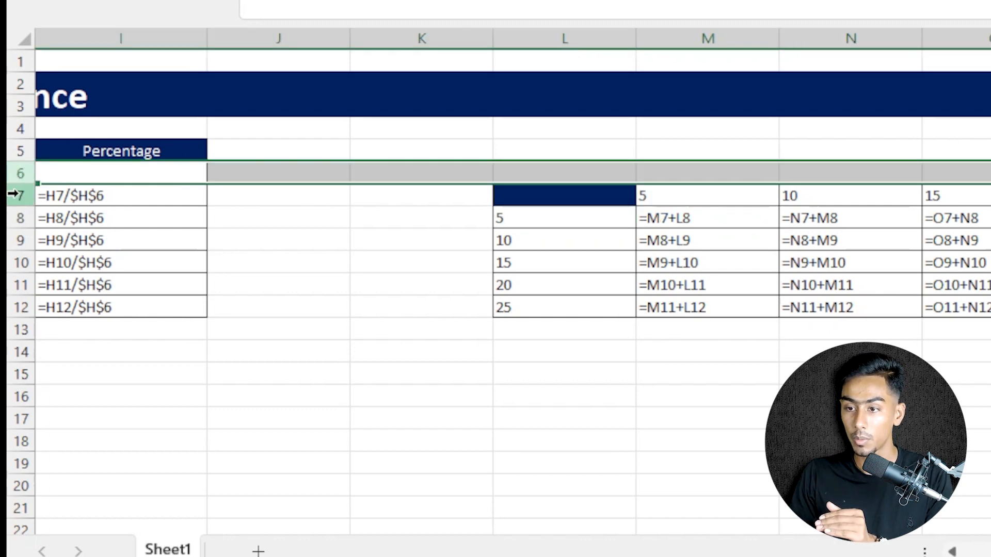
pyautogui.click(14, 195)
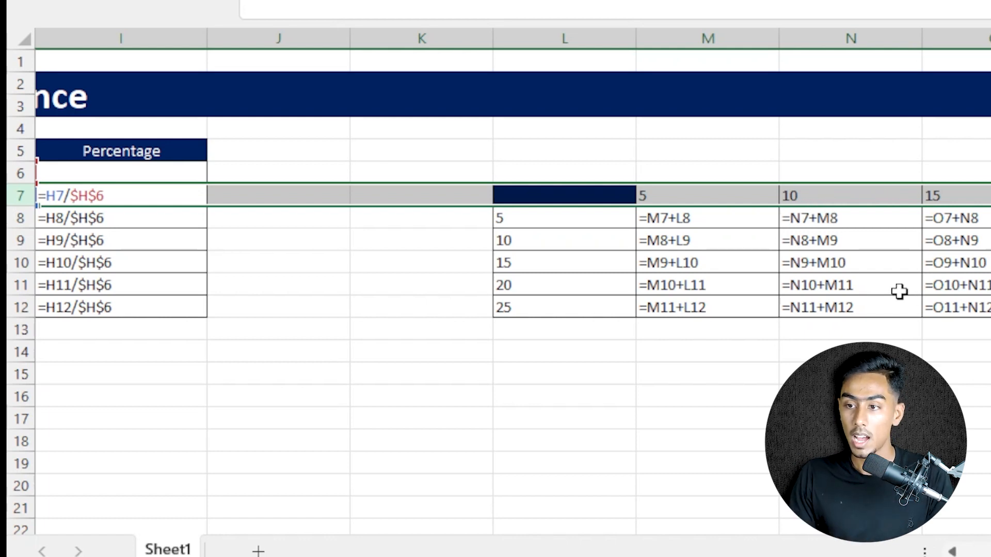
pyautogui.click(553, 33)
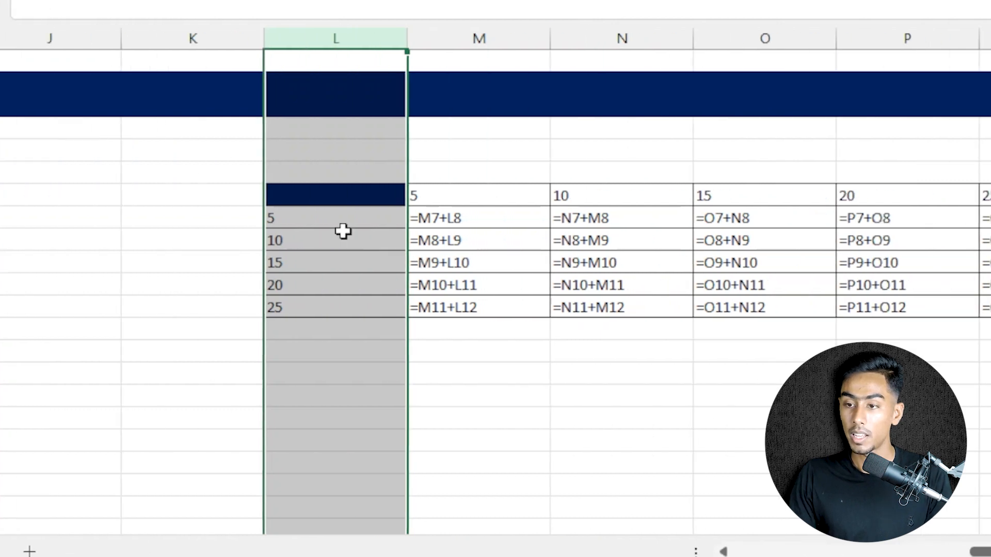
pyautogui.click(2, 196)
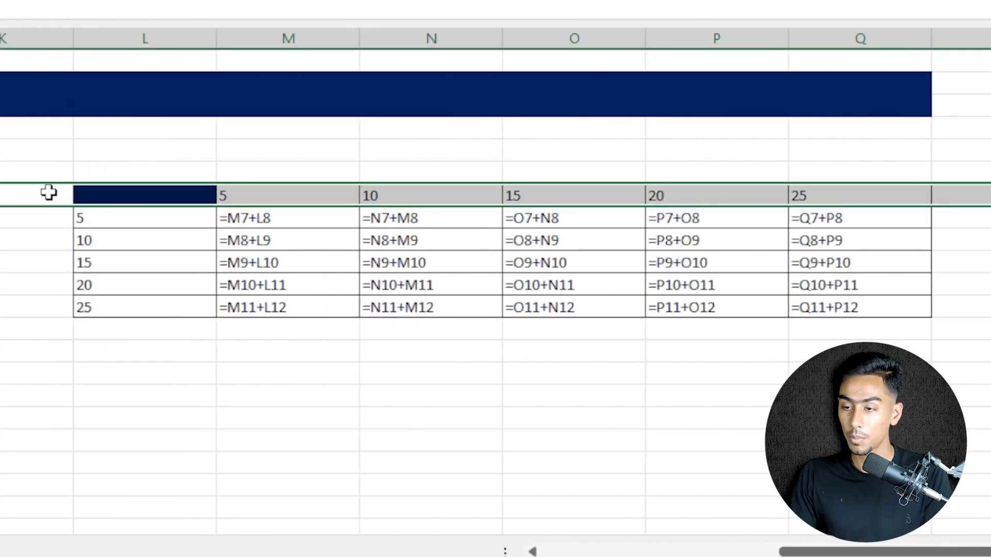
pyautogui.moveTo(163, 220); pyautogui.dragTo(138, 315)
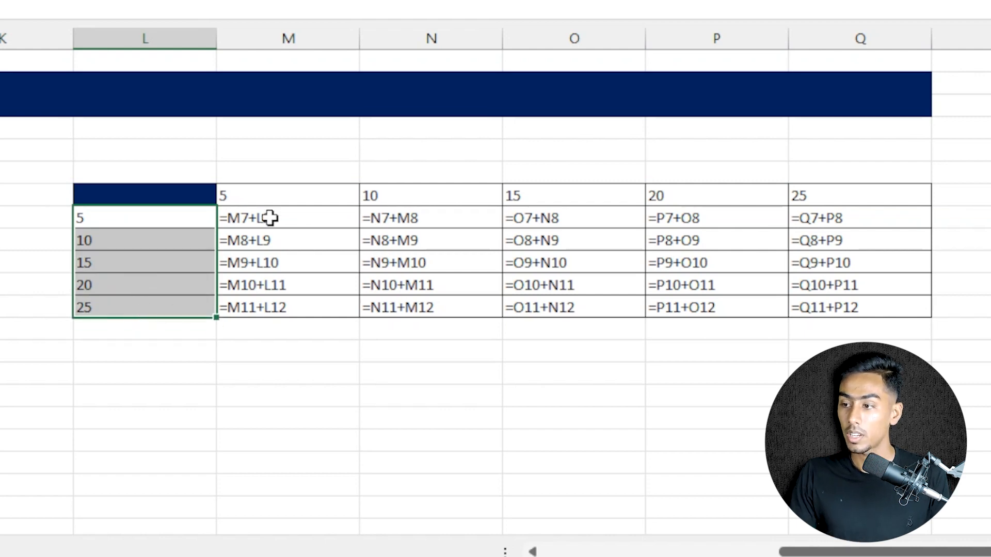
# Step: Clear the grid formulas in M8:Q12 and begin a new formula in M8 with the row-locked reference M$7
pyautogui.moveTo(269, 218); pyautogui.dragTo(832, 332)
pyautogui.press('Delete')
pyautogui.click(305, 227)
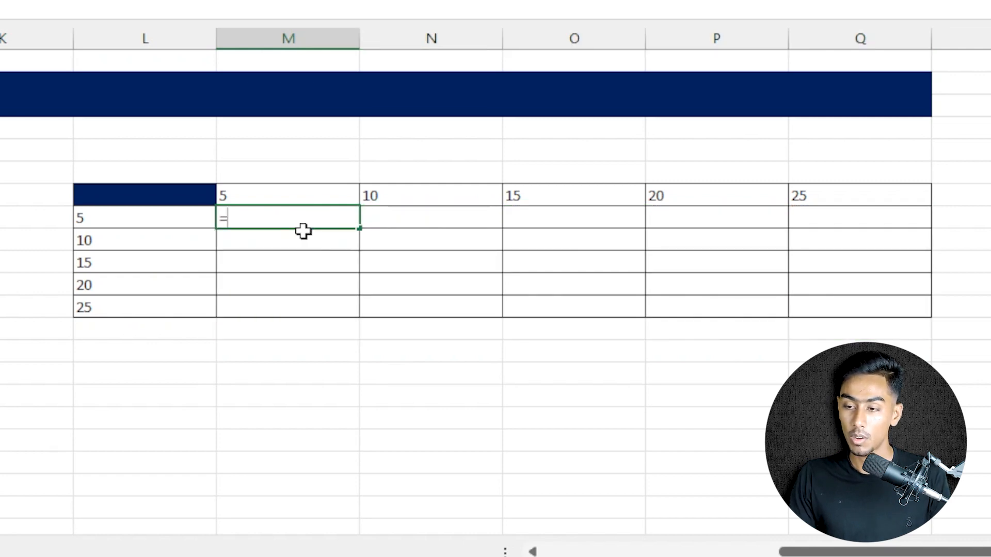
pyautogui.click(264, 193)
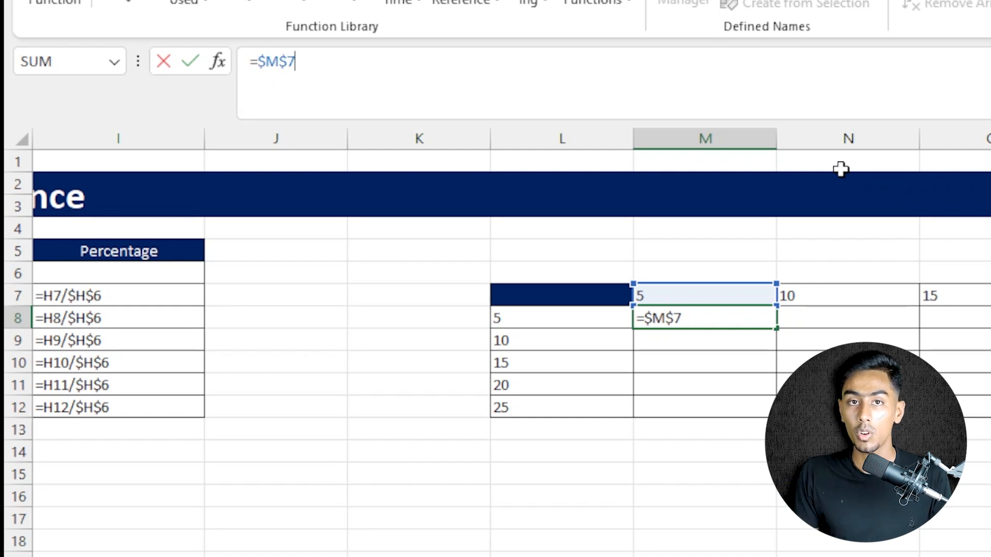
pyautogui.press('F4')
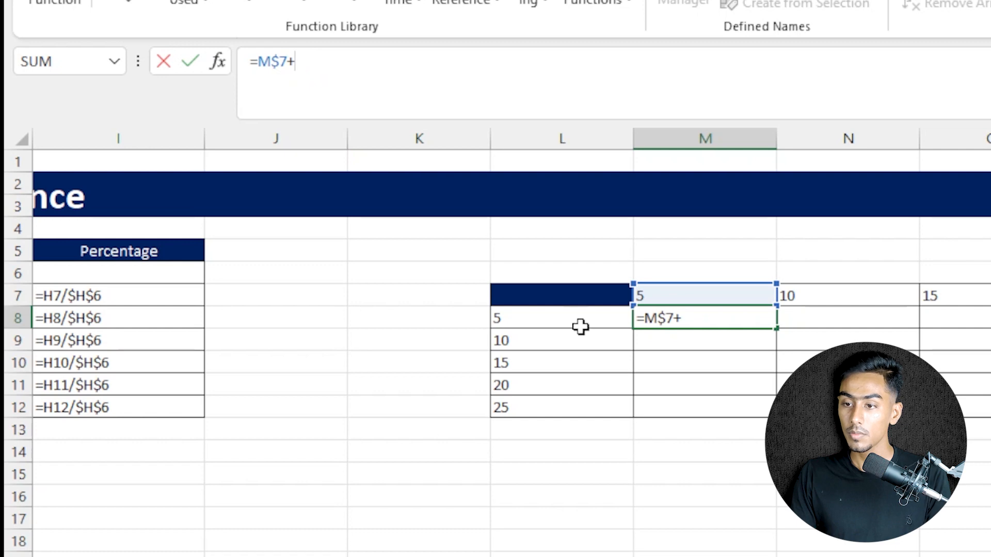
# Step: Complete the M8 formula as =M$7+$L8, locking only the column of the L8 reference
pyautogui.click(521, 321)
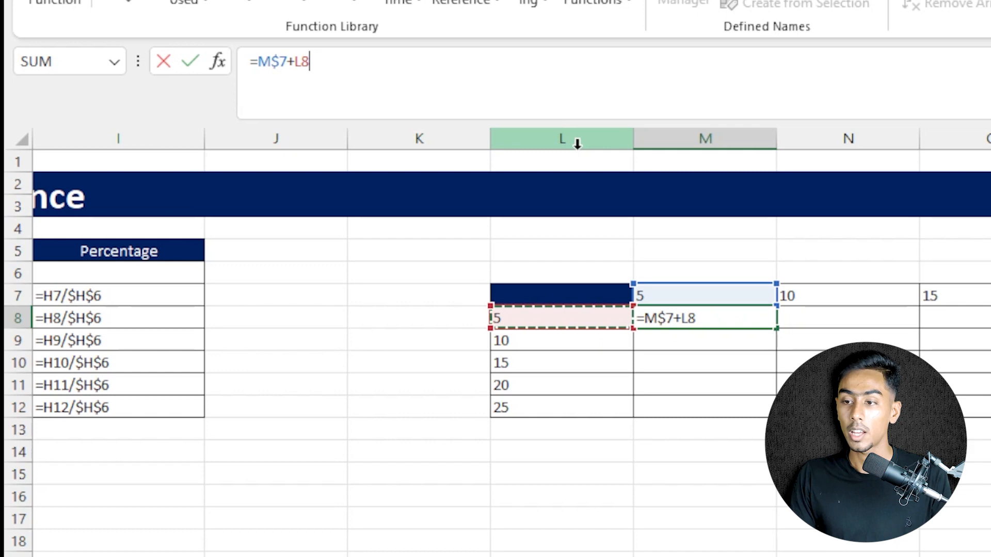
pyautogui.press('F4')
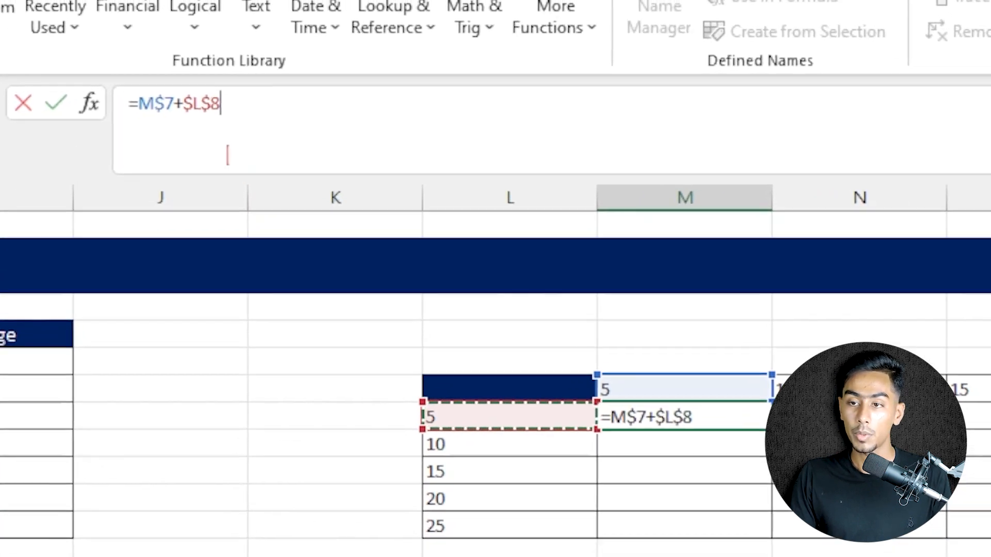
pyautogui.press('F4')
pyautogui.press('F4')
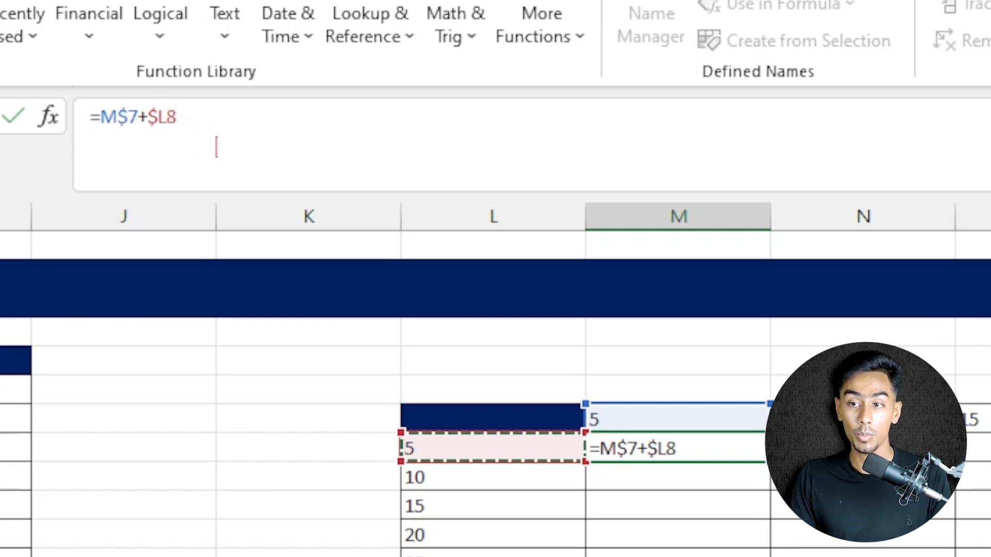
pyautogui.press('F4')
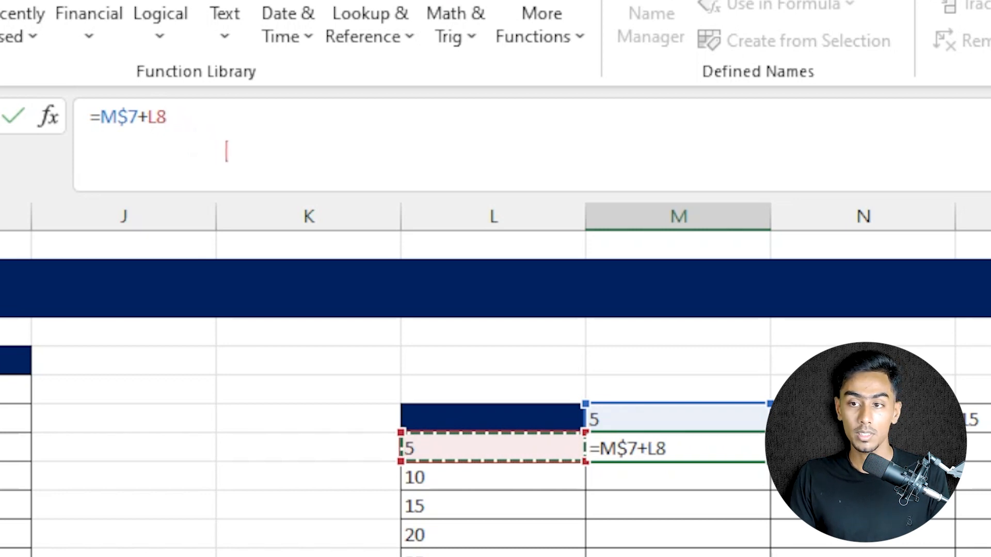
pyautogui.press('F4')
pyautogui.press('F4')
pyautogui.press('F4')
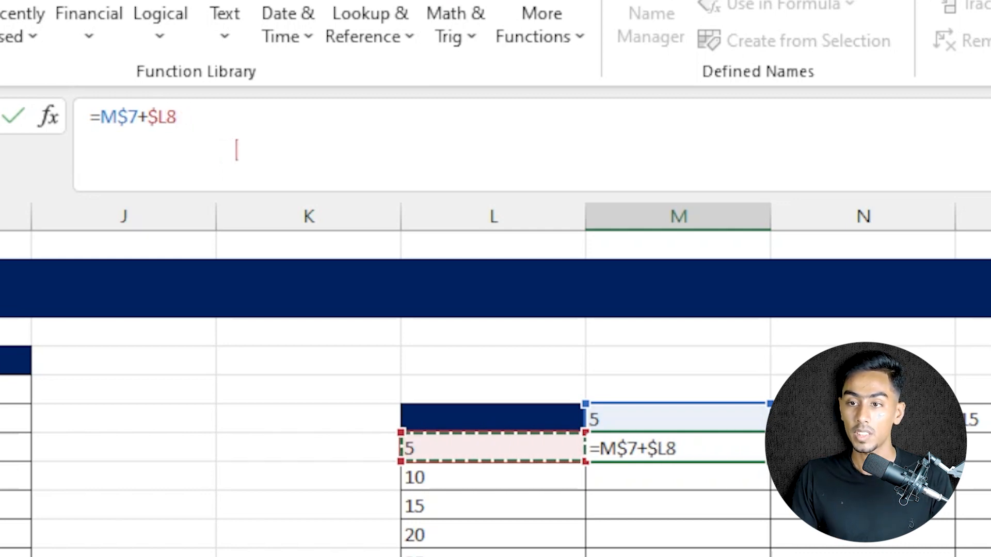
pyautogui.press('Return')
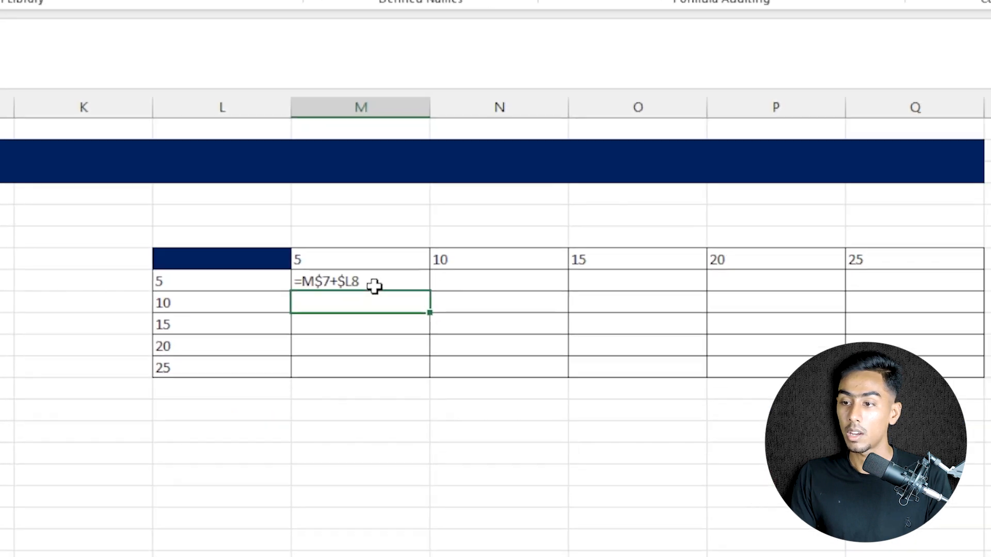
# Step: Fill the mixed-reference formula from M8 across and down to Q12, and switch the sheet back to showing results
pyautogui.click(761, 451)
pyautogui.moveTo(335, 243); pyautogui.dragTo(832, 319)
pyautogui.doubleClick(748, 309)
pyautogui.click(34, 6)
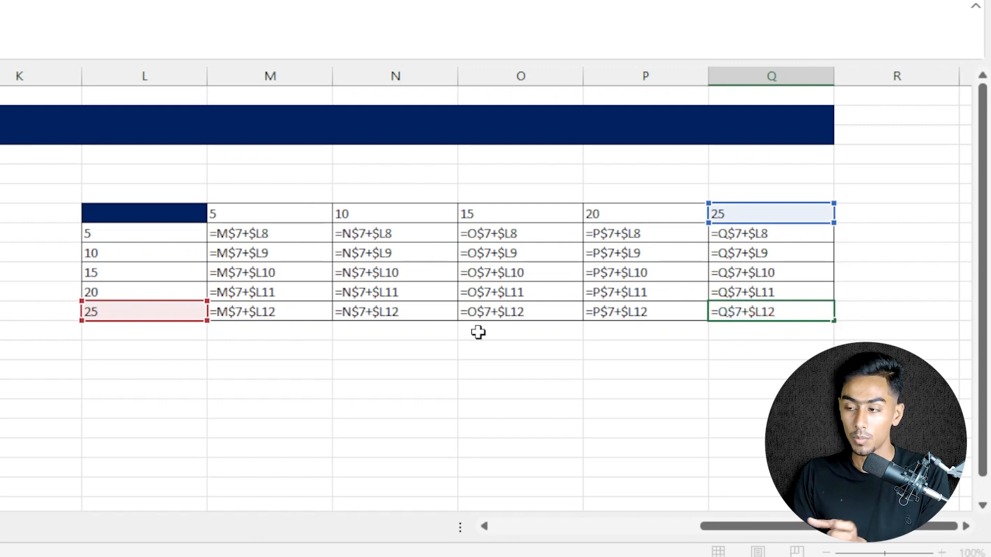
pyautogui.click(508, 290)
pyautogui.click(627, 75)
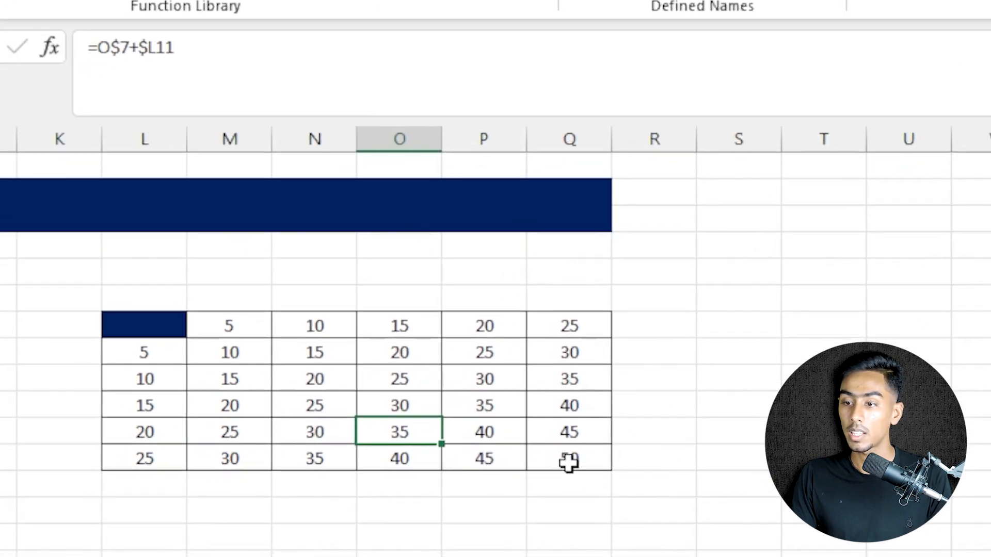
# Step: Review the filled grid and inspect which header cells the formulas in Q12 and O10 refer to
pyautogui.moveTo(225, 499); pyautogui.dragTo(35, 420)
pyautogui.moveTo(225, 373); pyautogui.dragTo(229, 353)
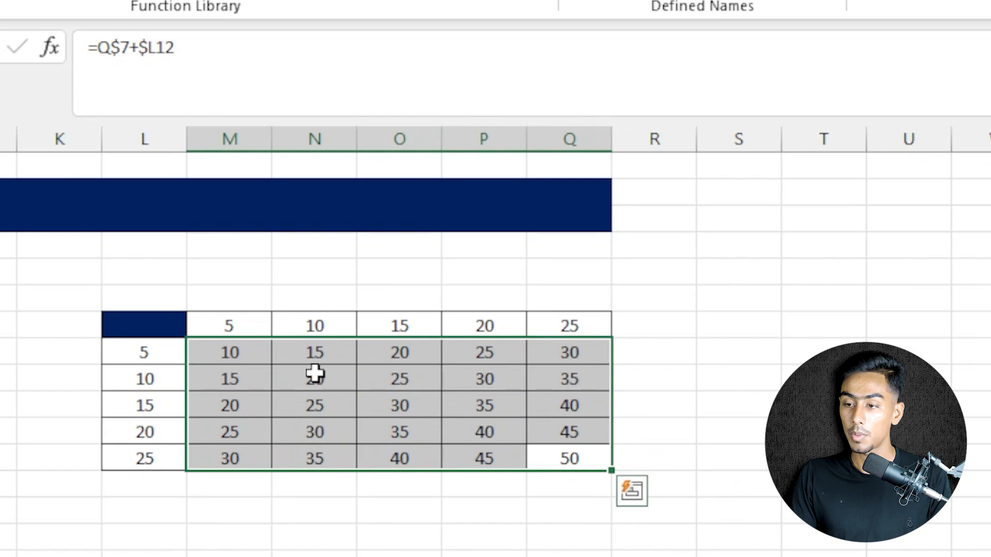
pyautogui.click(580, 459)
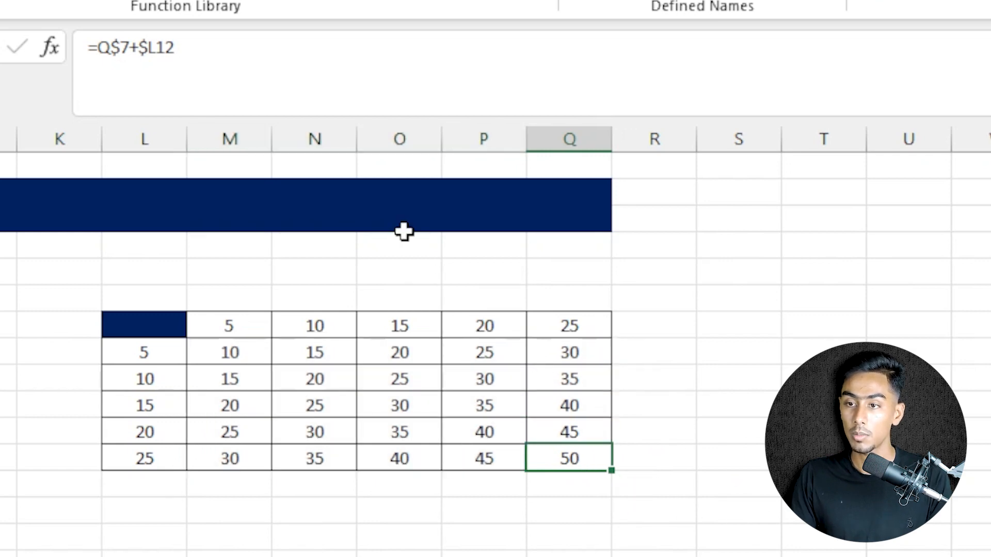
pyautogui.click(336, 78)
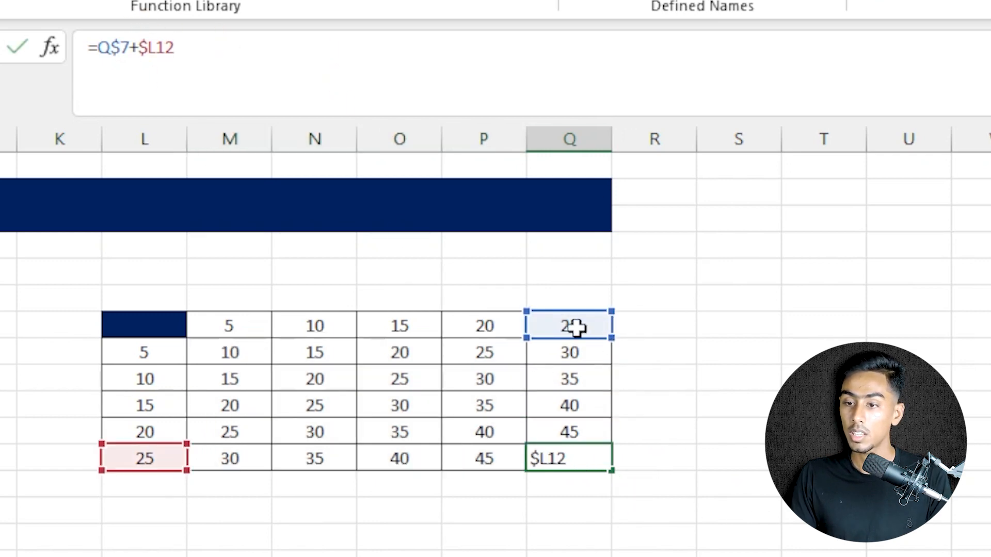
pyautogui.click(395, 405)
pyautogui.click(272, 58)
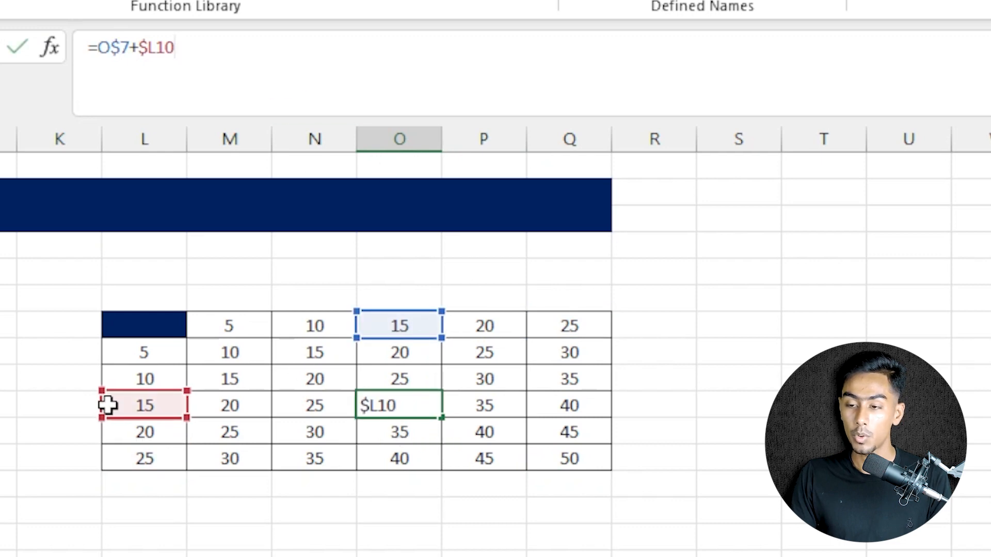
# Step: Compare the header row M7:Q7 and header column L8:L12 with the filled formulas in column M
pyautogui.moveTo(260, 328); pyautogui.dragTo(573, 325)
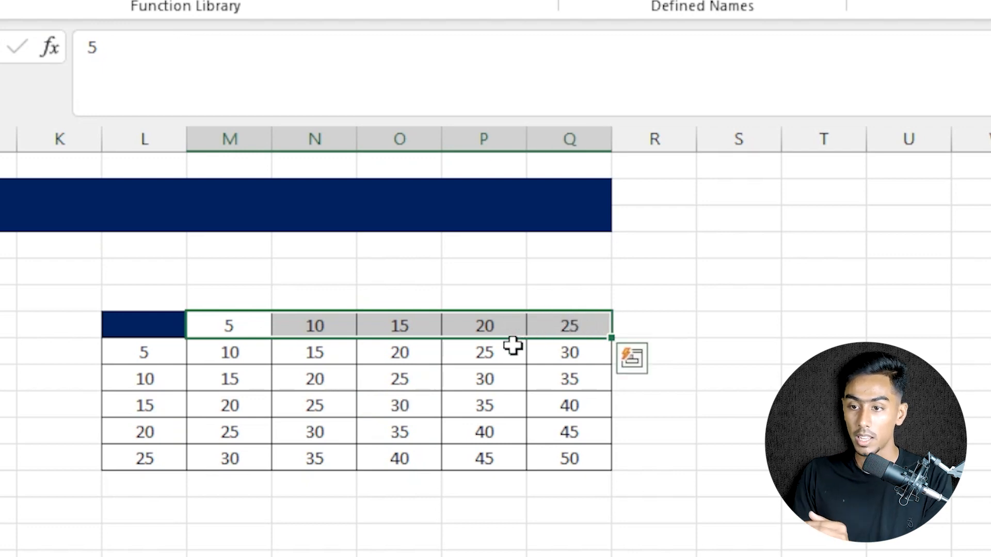
pyautogui.moveTo(227, 321); pyautogui.dragTo(582, 328)
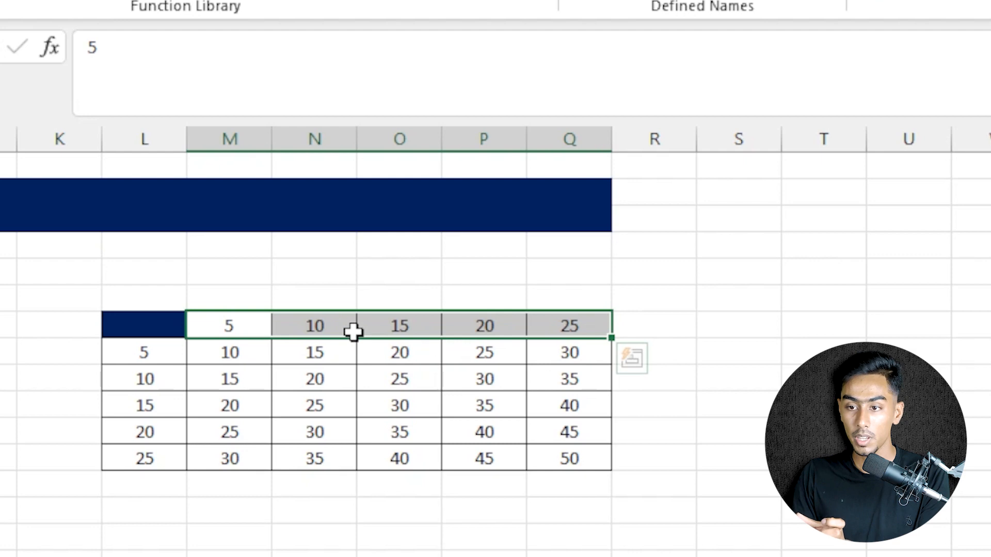
pyautogui.moveTo(146, 358); pyautogui.dragTo(150, 460)
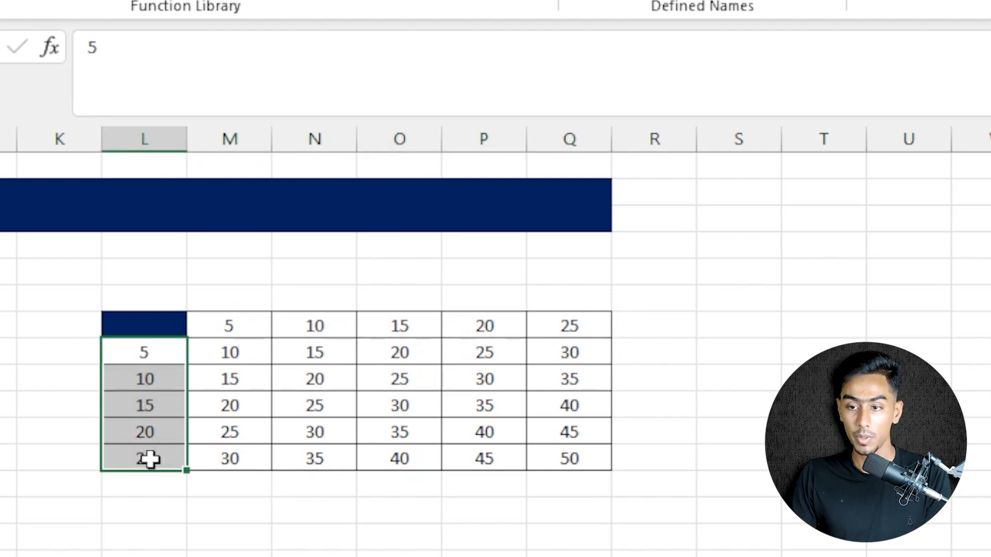
pyautogui.moveTo(44, 380); pyautogui.dragTo(52, 516)
pyautogui.moveTo(231, 379); pyautogui.dragTo(231, 444)
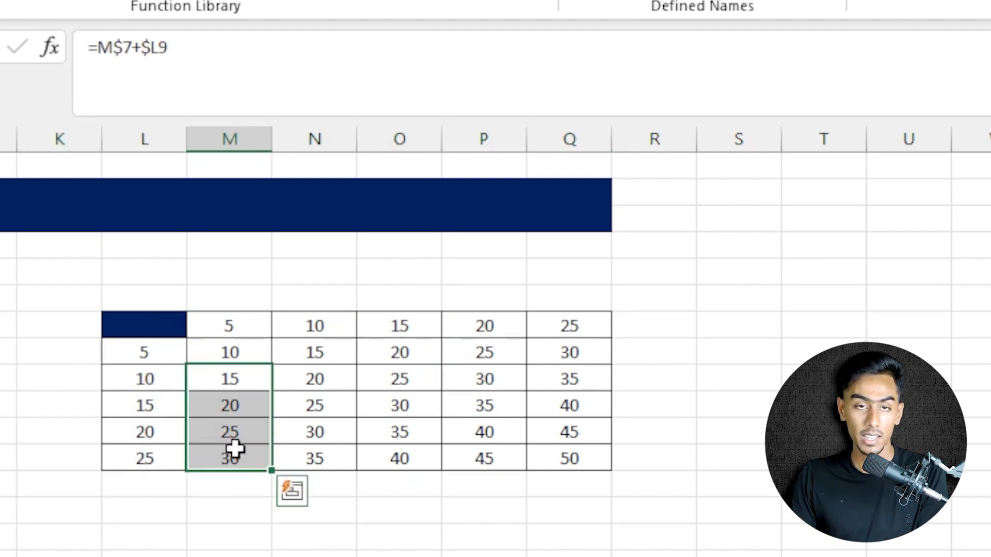